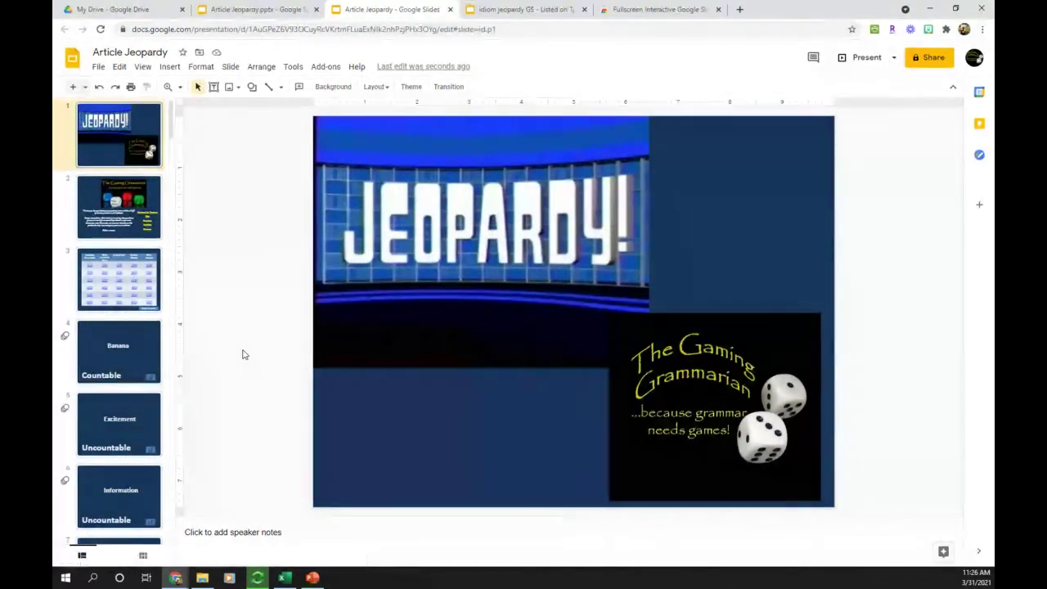
Show the Banana / Countable slide 4 in the Fullscreen Interactive editor with menus collapsed.
left_click(125, 357)
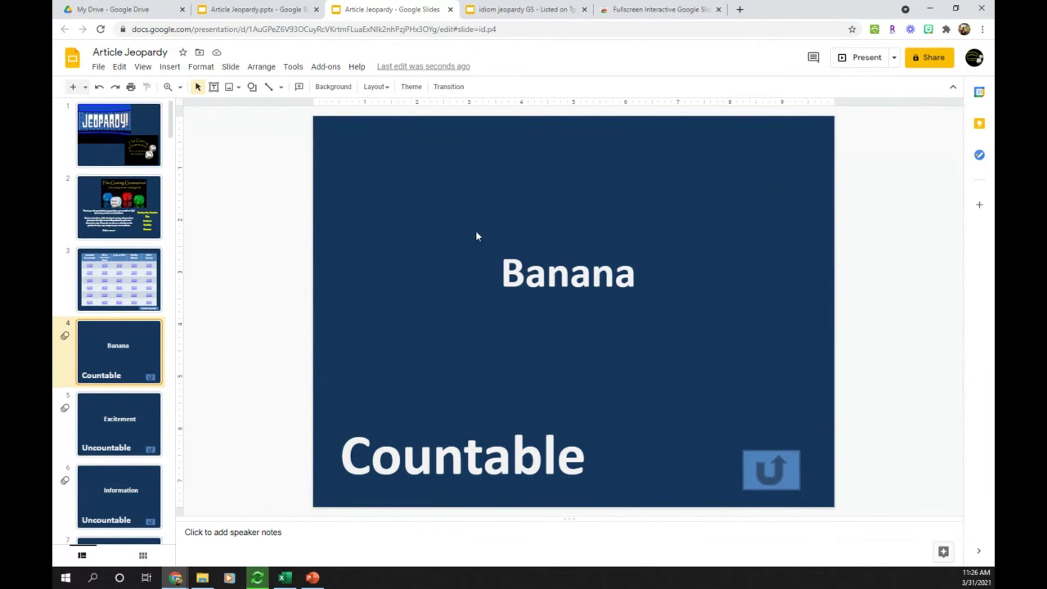
left_click(946, 29)
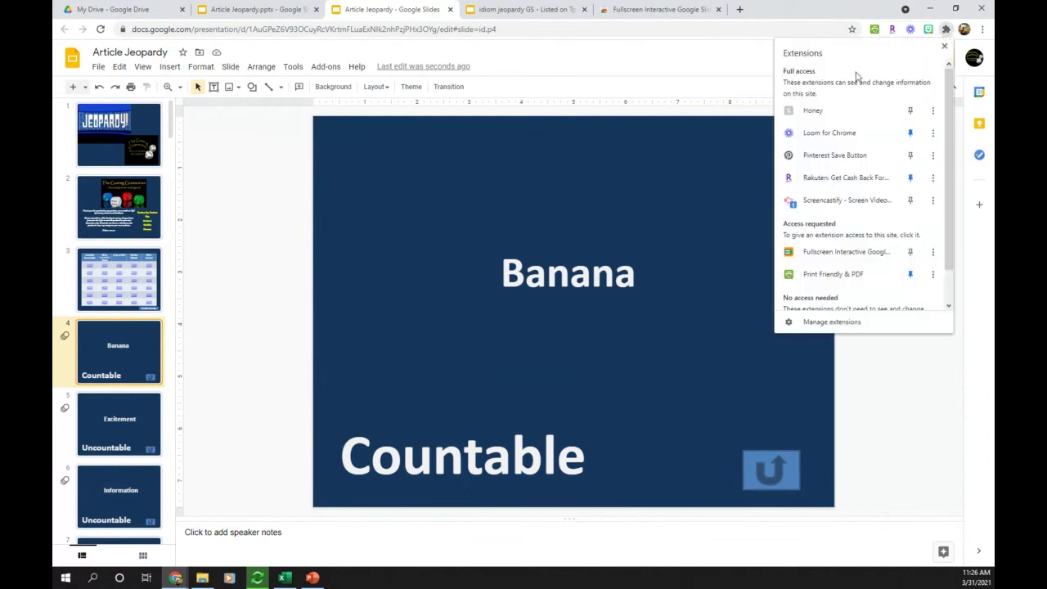
left_click(847, 252)
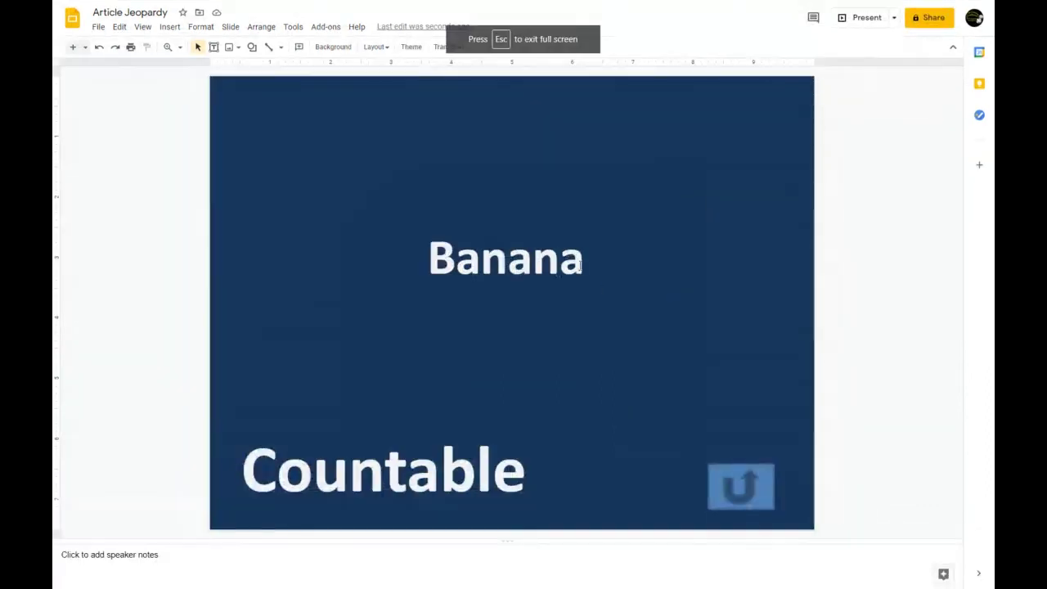
left_click(953, 47)
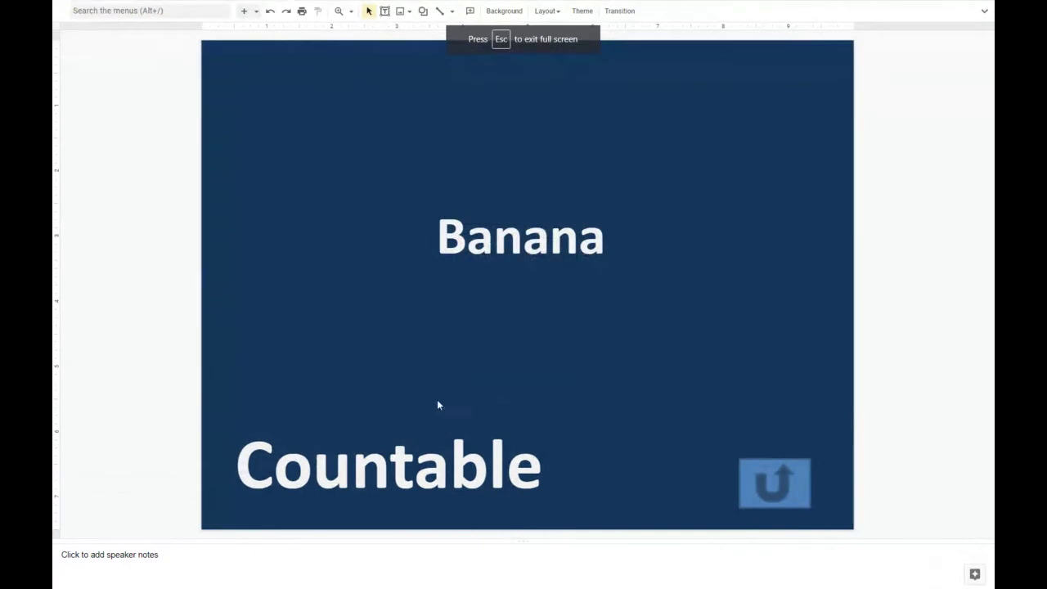
Test the return-arrow link, the first-column 300 link and the Information slide's arrow, then exit fullscreen.
left_click(760, 468)
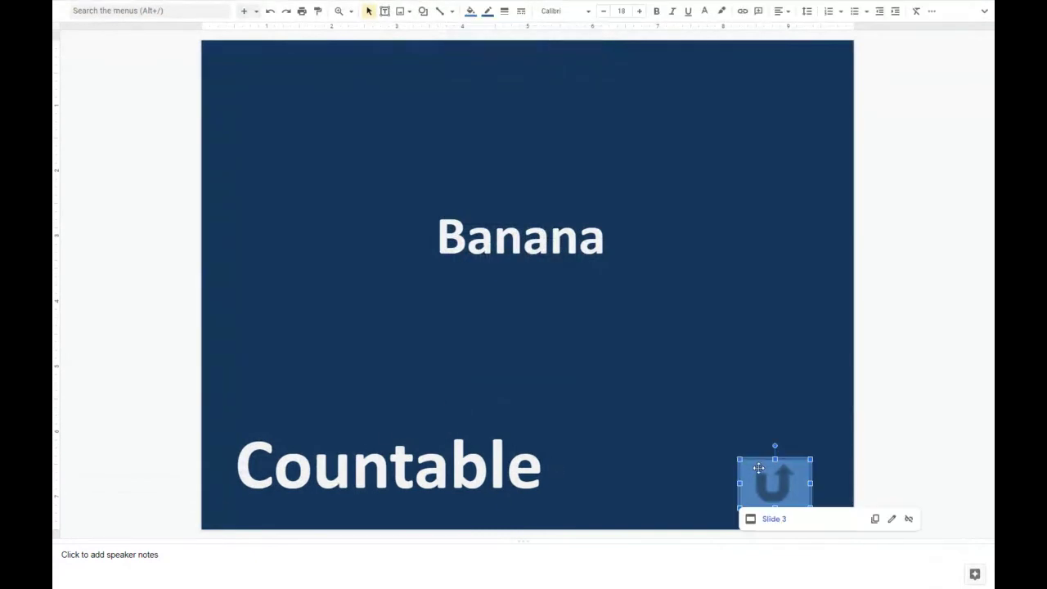
left_click(769, 520)
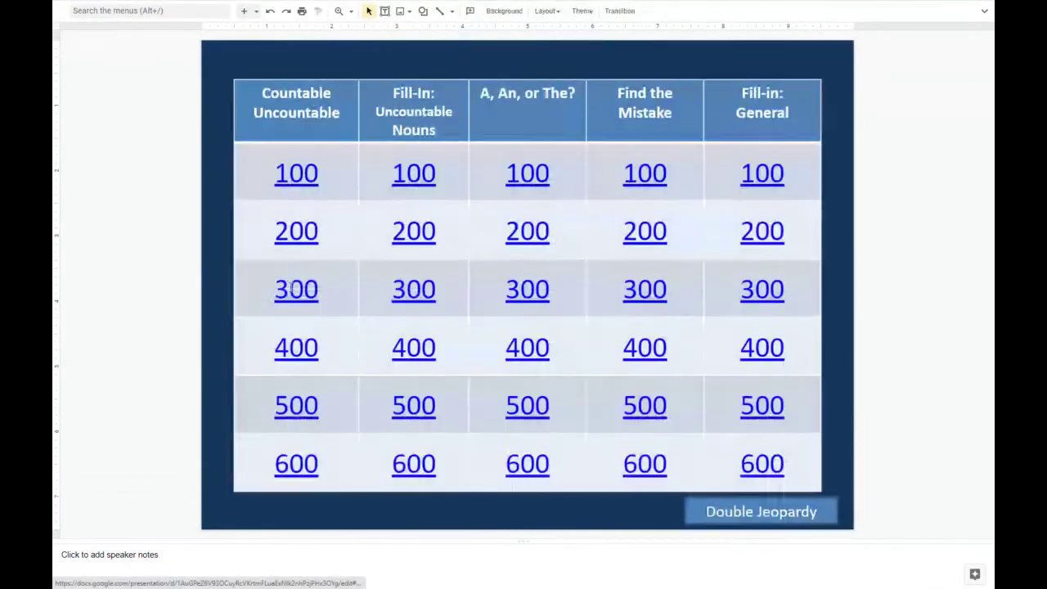
left_click(293, 288)
left_click(301, 318)
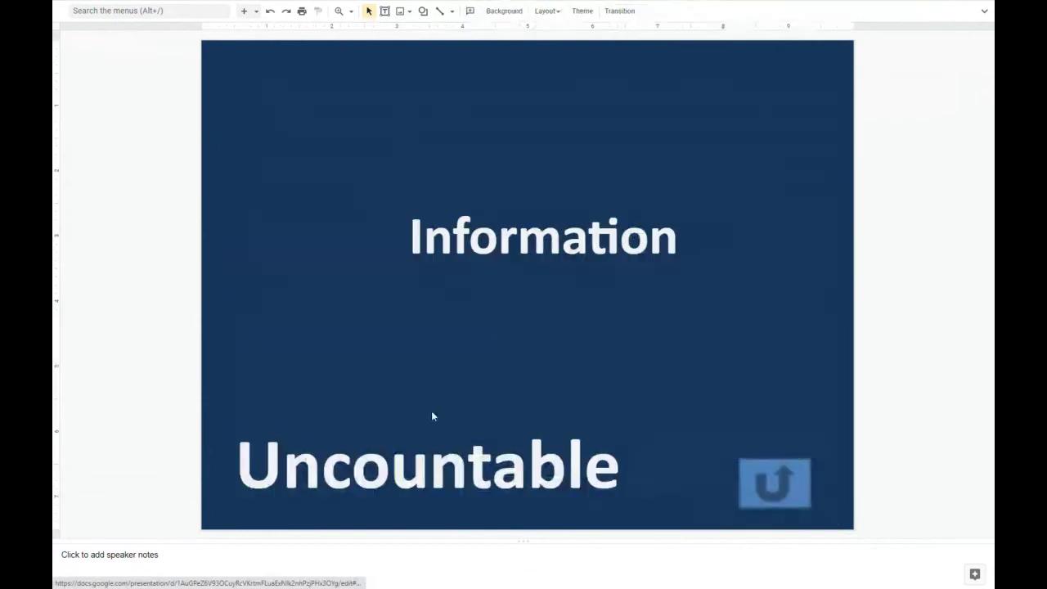
left_click(749, 467)
left_click(775, 525)
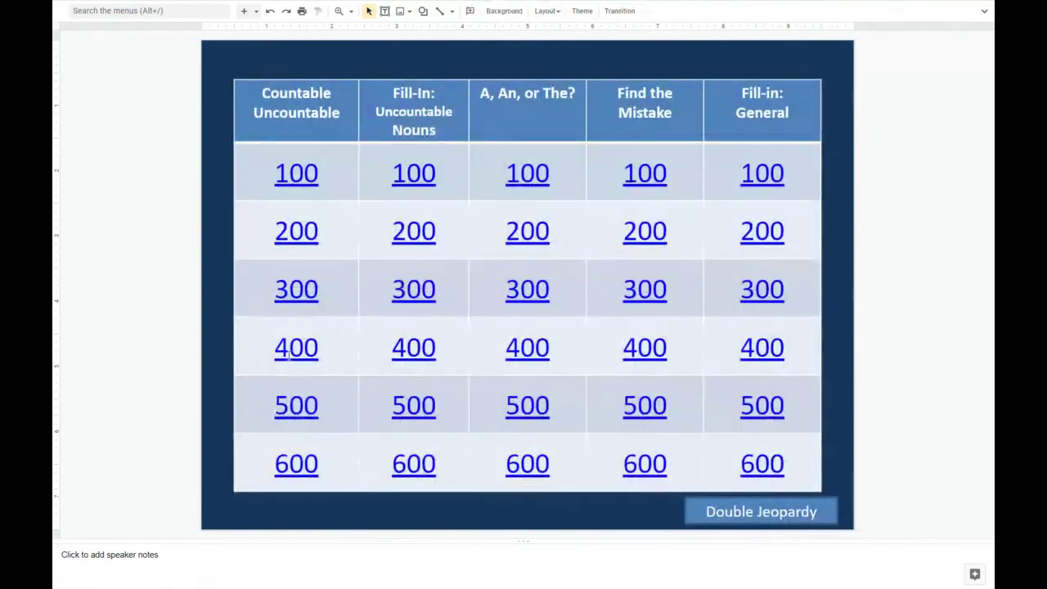
key("F11")
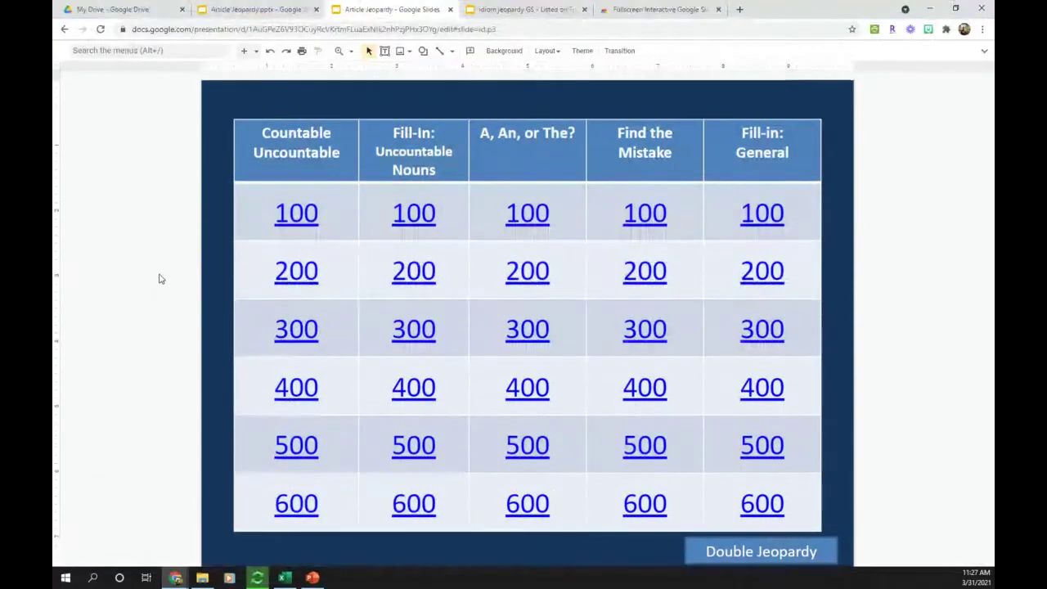
Reload the deck and select slides 4 through 33, Banana to the concert question.
left_click(100, 30)
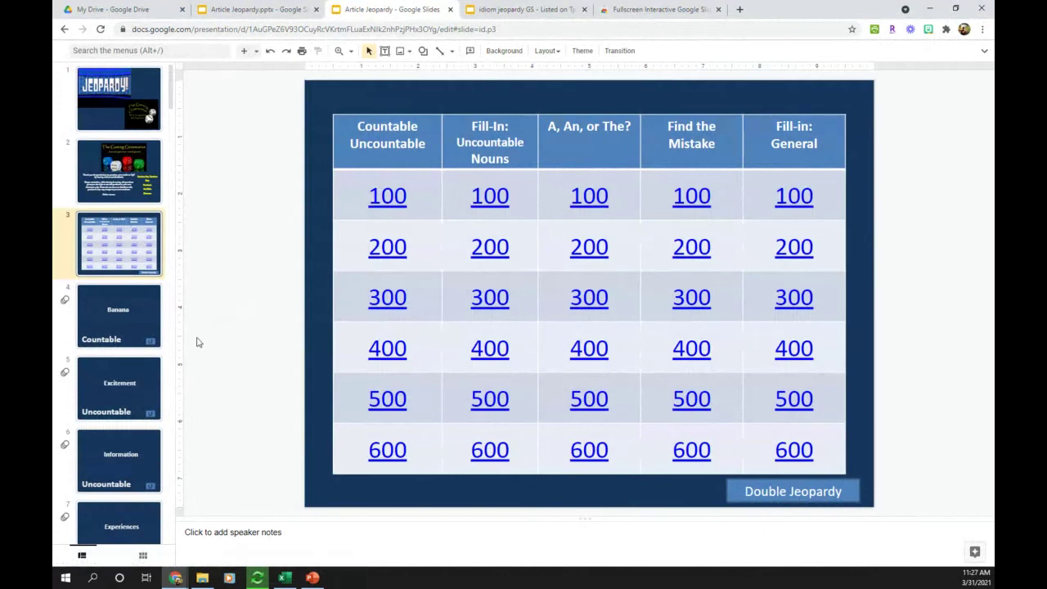
left_click(116, 320)
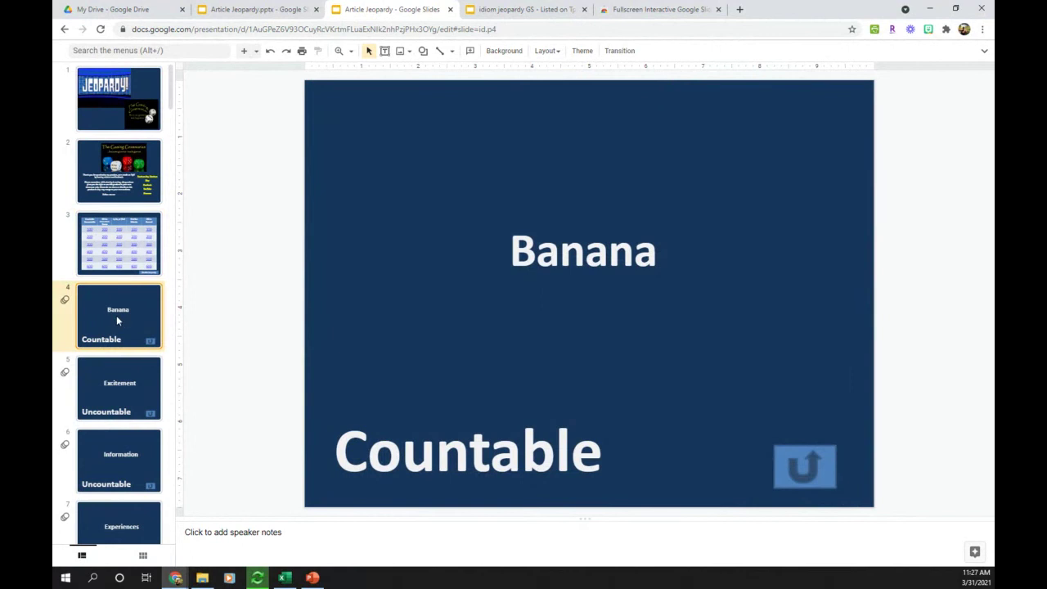
scroll(116, 320, "down", 7)
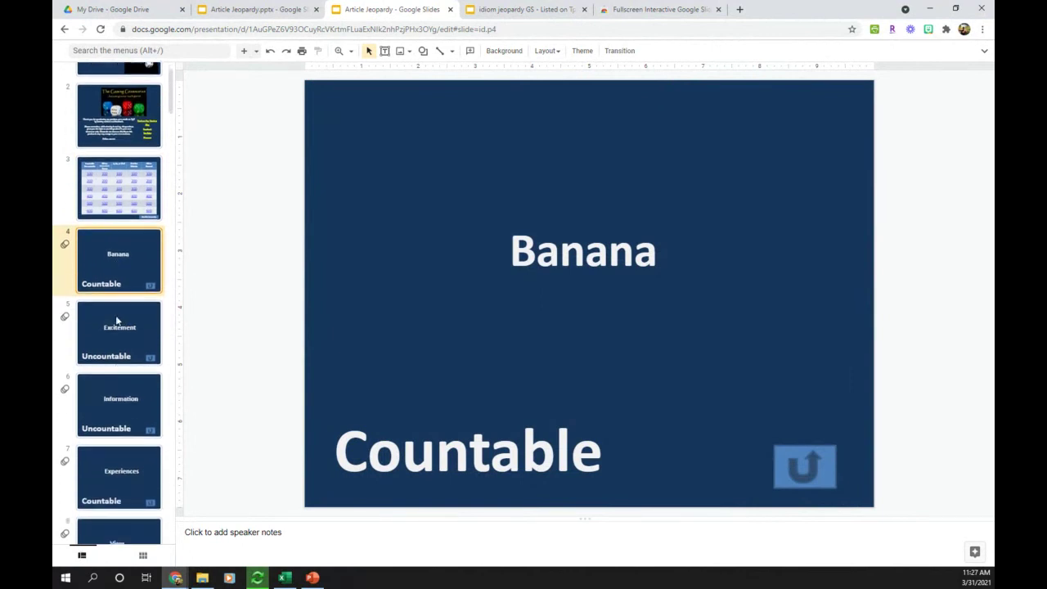
scroll(115, 320, "down", 10)
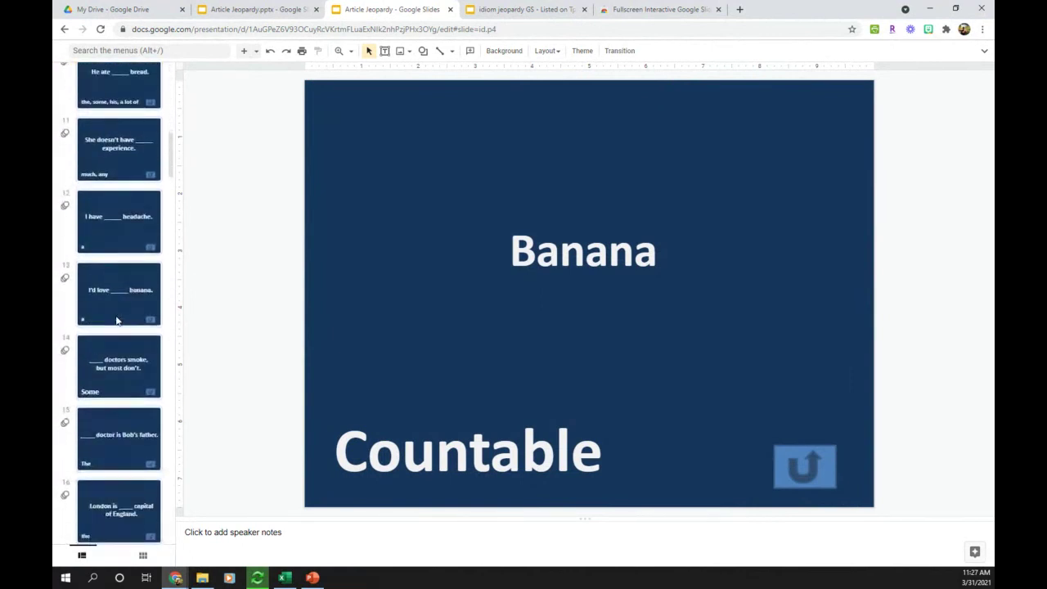
scroll(115, 320, "down", 10)
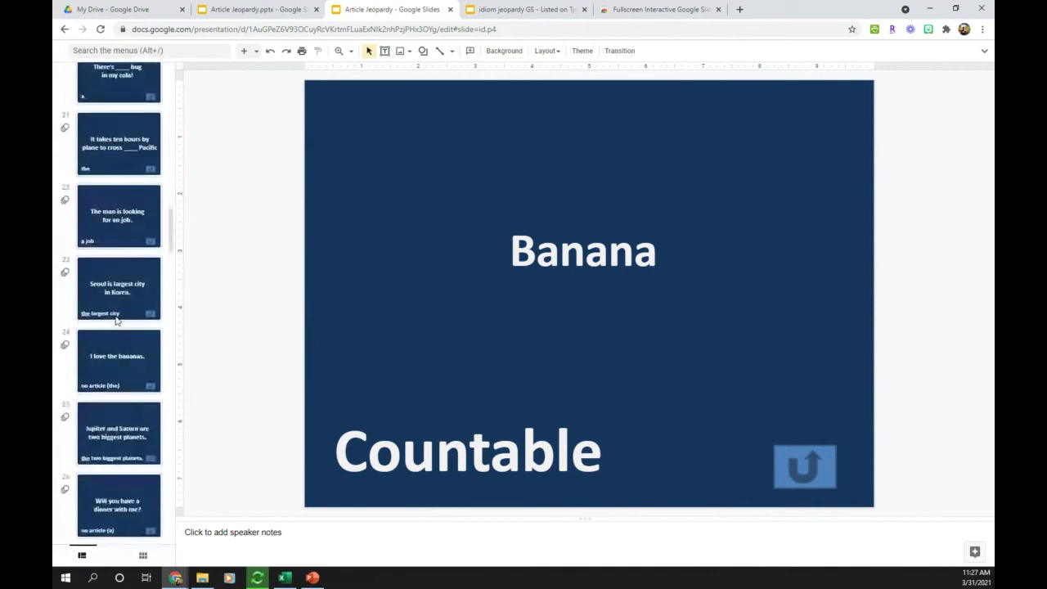
scroll(116, 320, "down", 1)
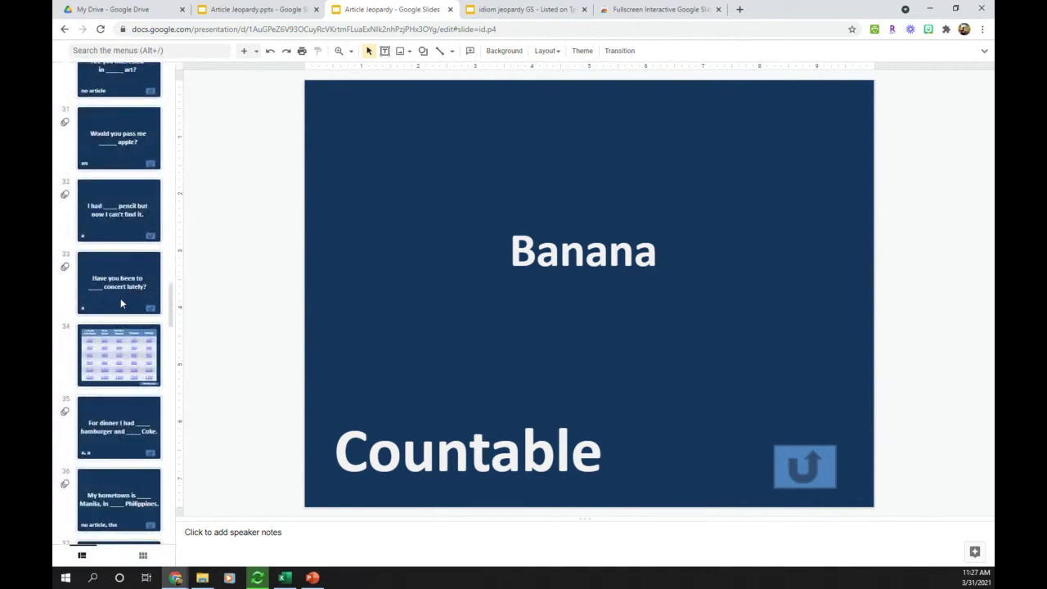
left_click(120, 302, "shift")
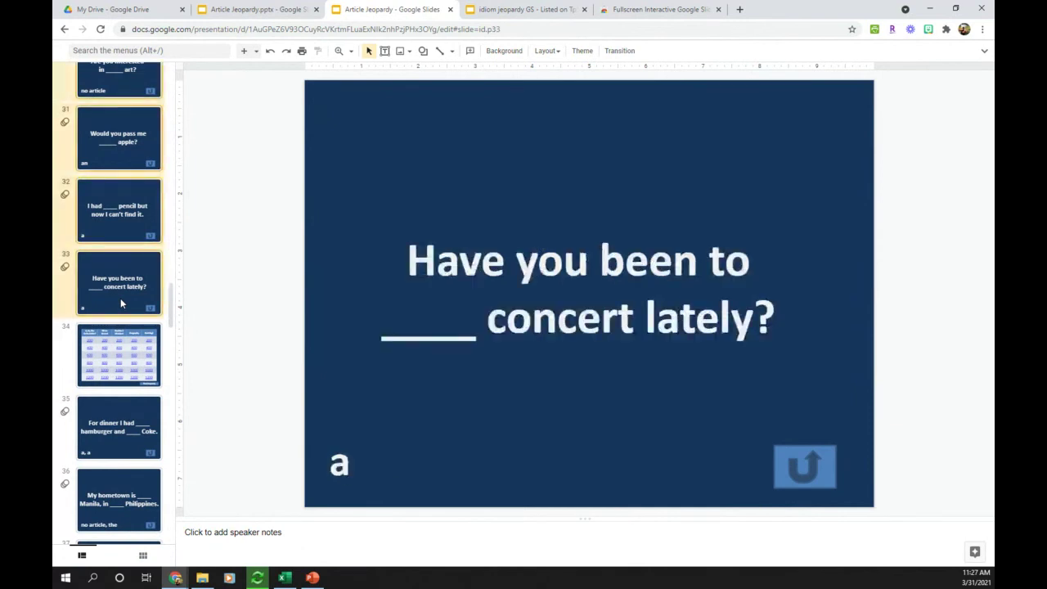
Copy the selected question slides and paste them after Final Jeopardy as slides 66–95.
right_click(118, 303)
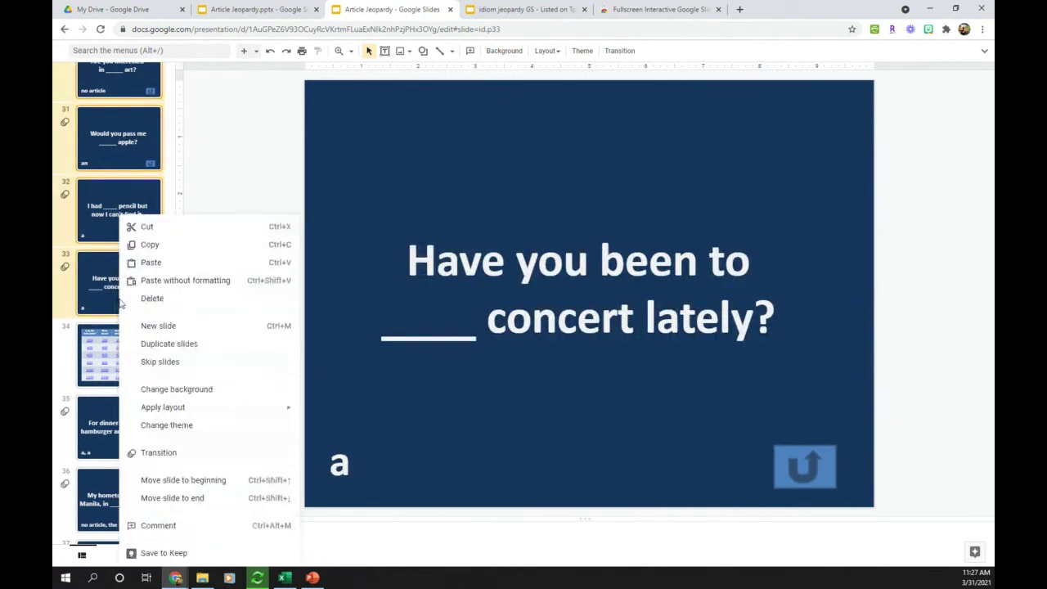
left_click(163, 247)
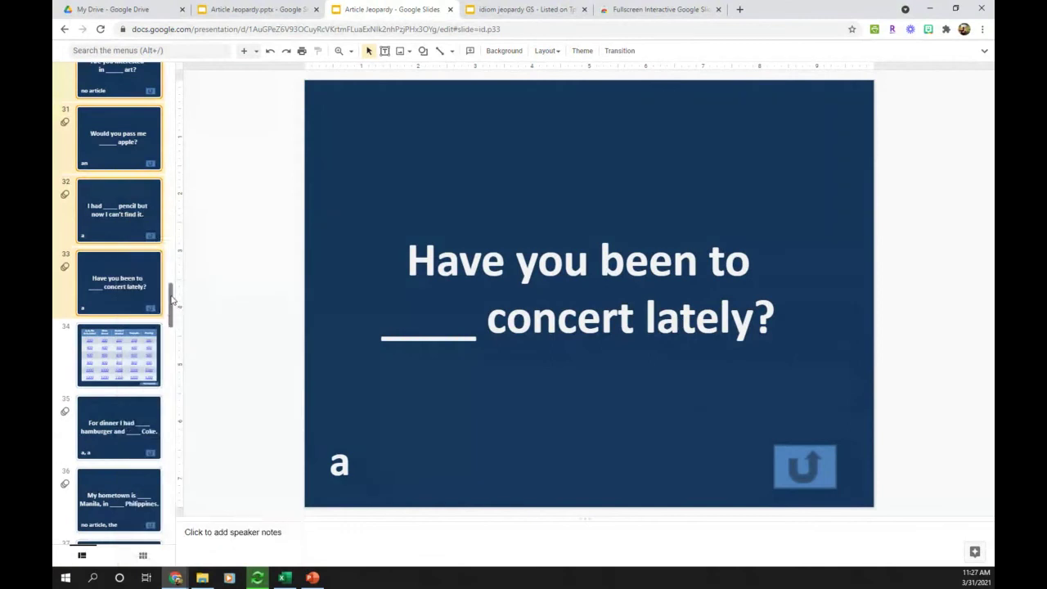
left_click_drag(171, 297, 178, 540)
left_click(135, 545)
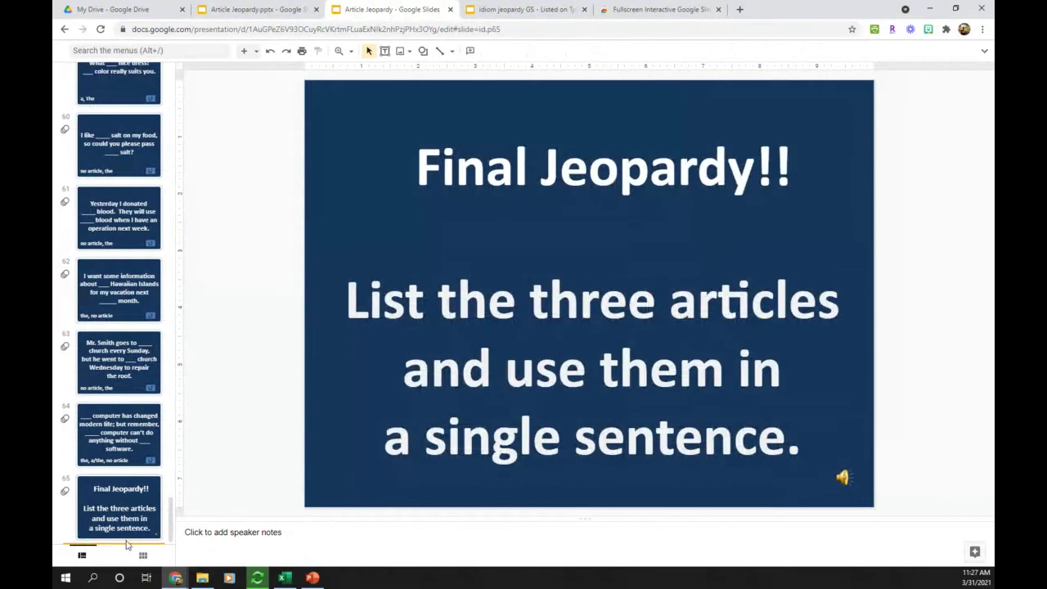
right_click(127, 547)
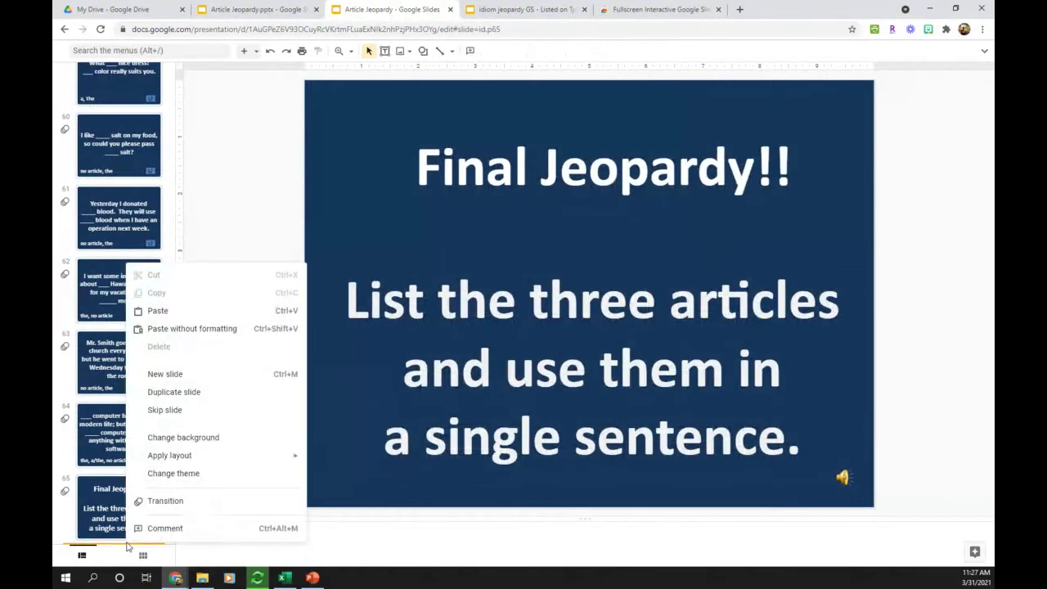
left_click(213, 315)
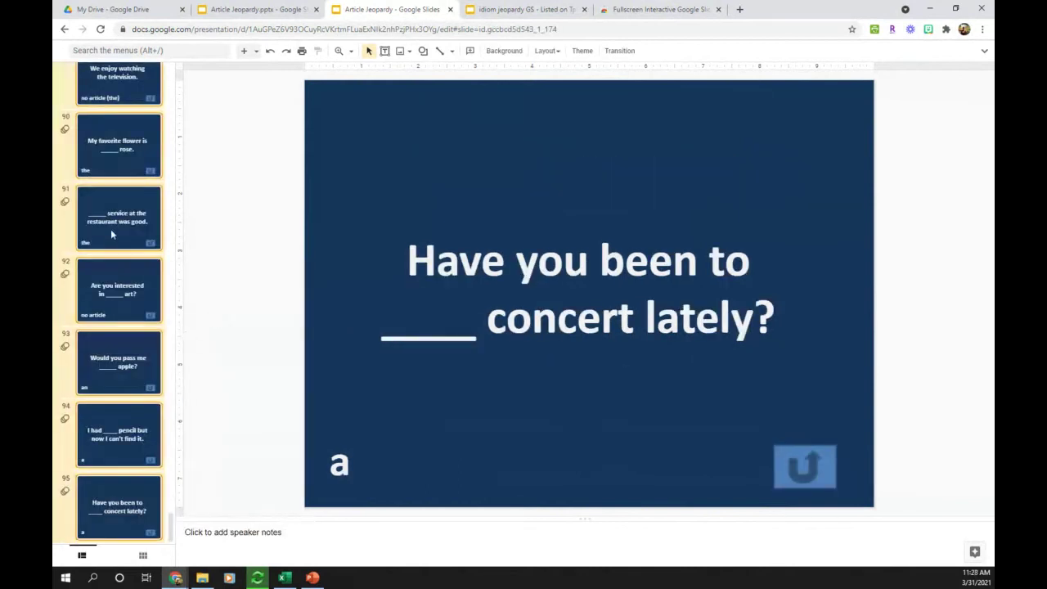
Open the Banana vocabulary slide 66.
scroll(112, 233, "up", 15)
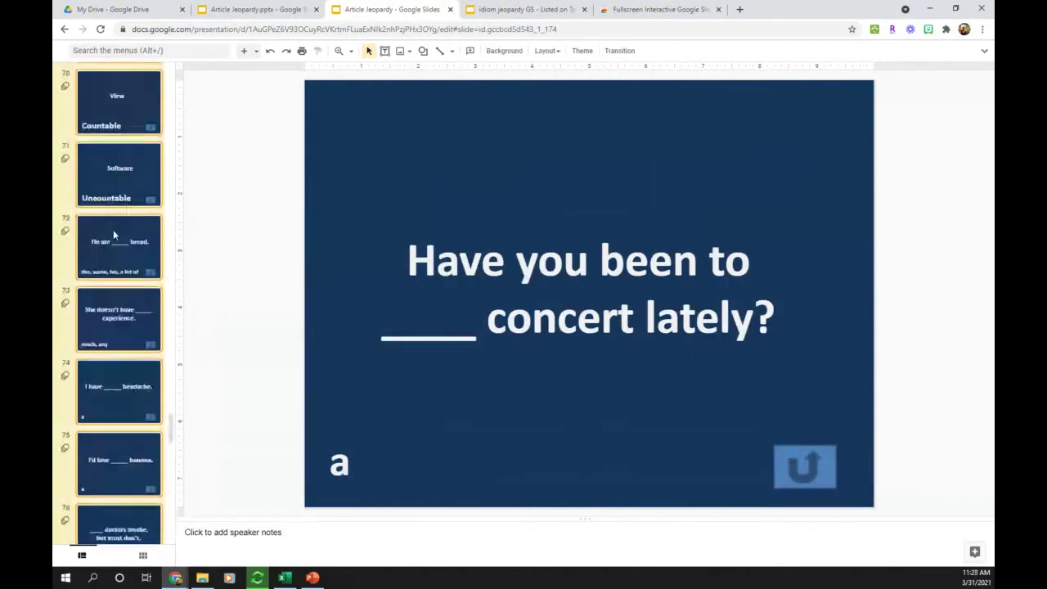
scroll(113, 235, "up", 5)
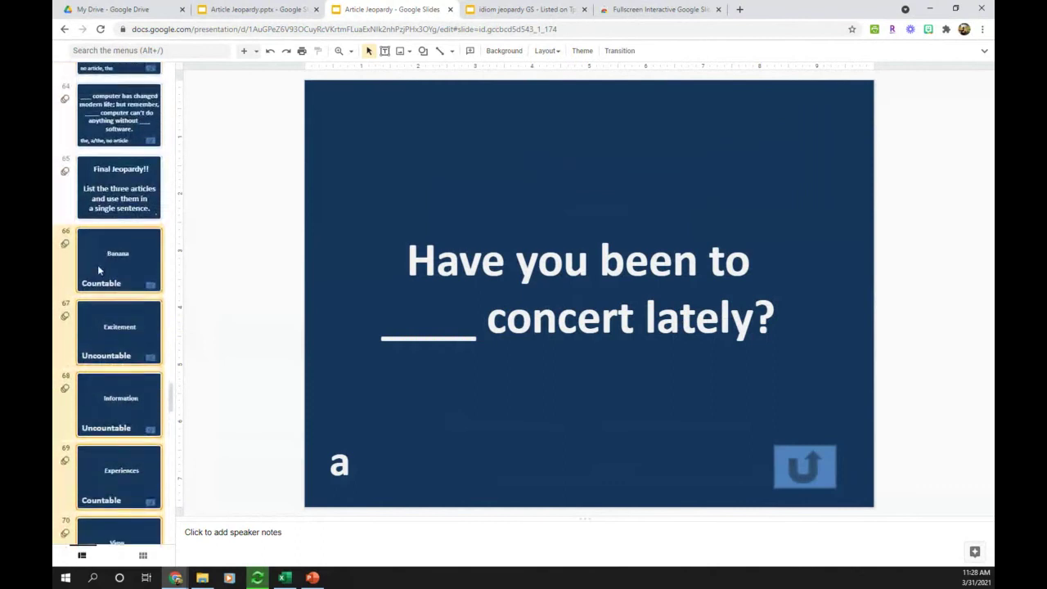
left_click(92, 263)
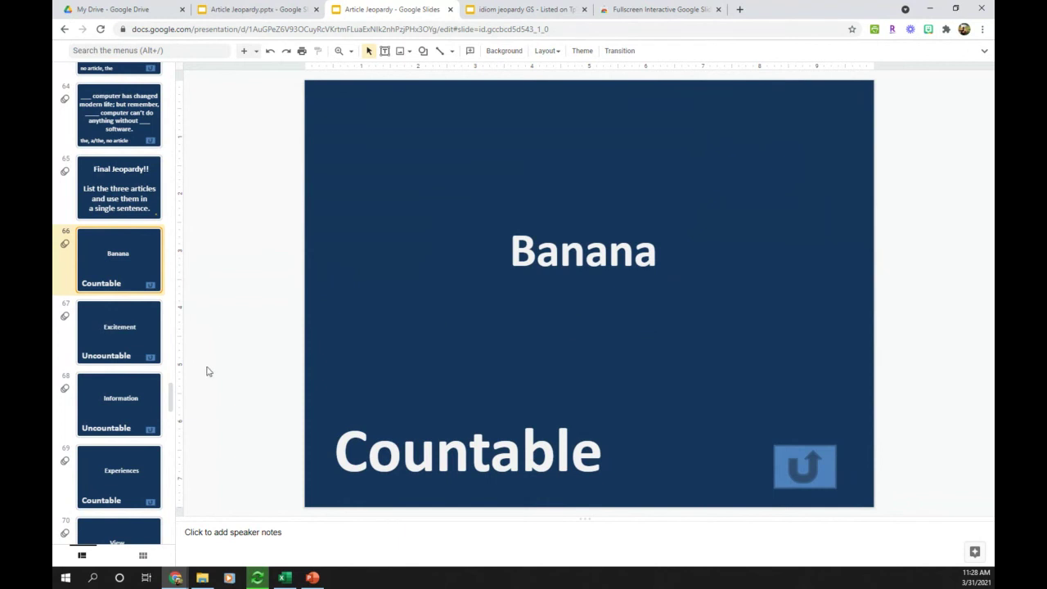
left_click_drag(172, 399, 172, 82)
Delete the Countable text box from Banana slide 4 and restore the full editor menus.
left_click(125, 176)
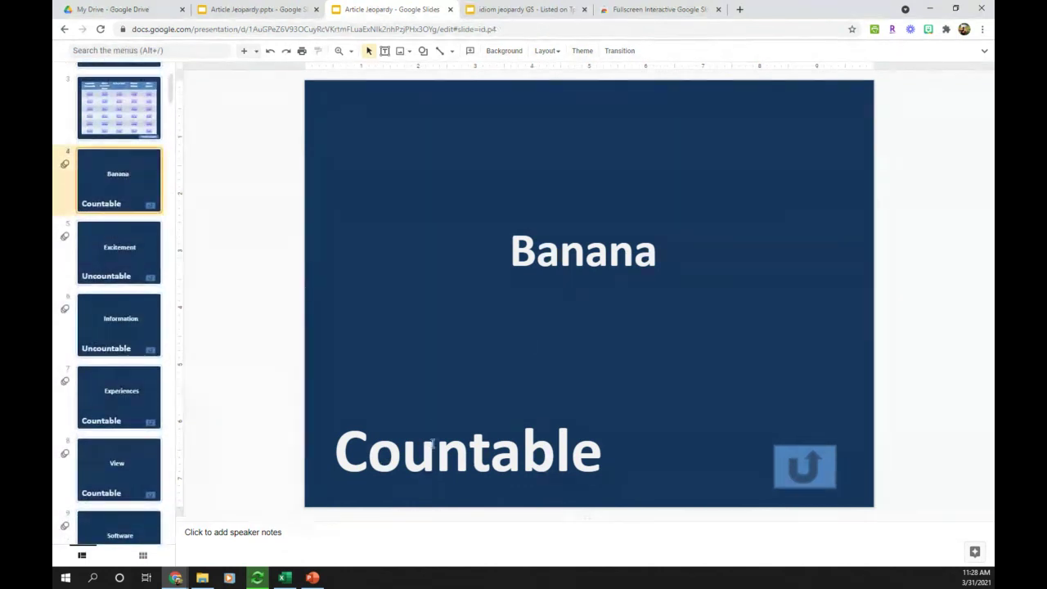
left_click(411, 428)
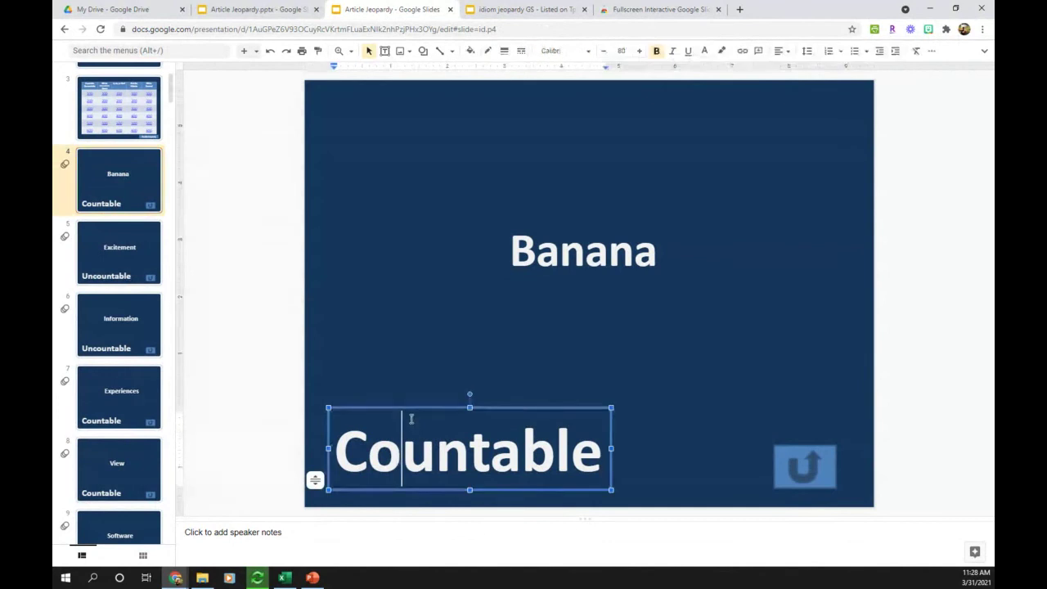
left_click(411, 409)
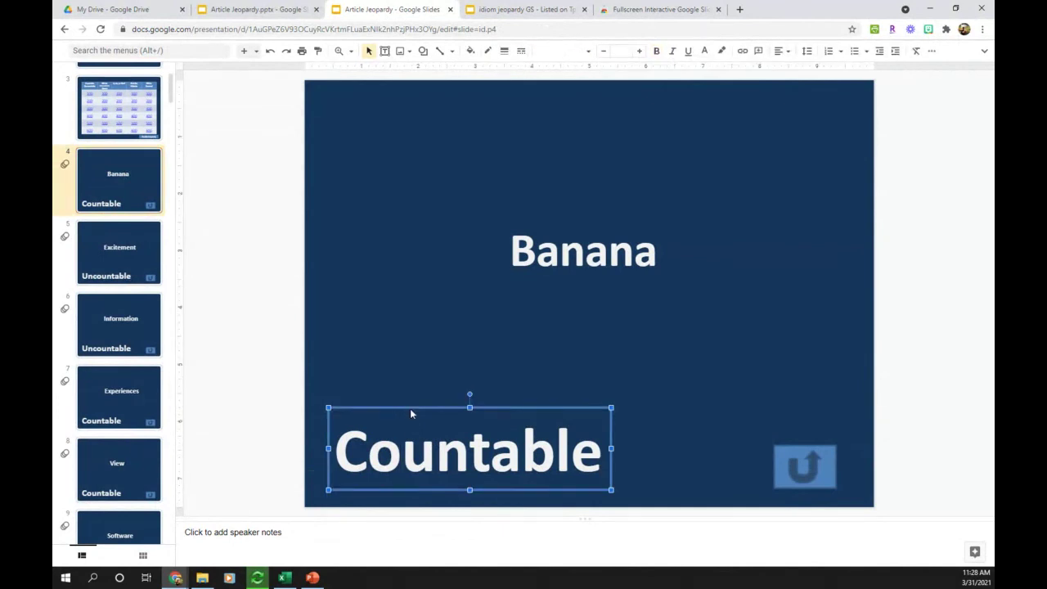
key("Delete")
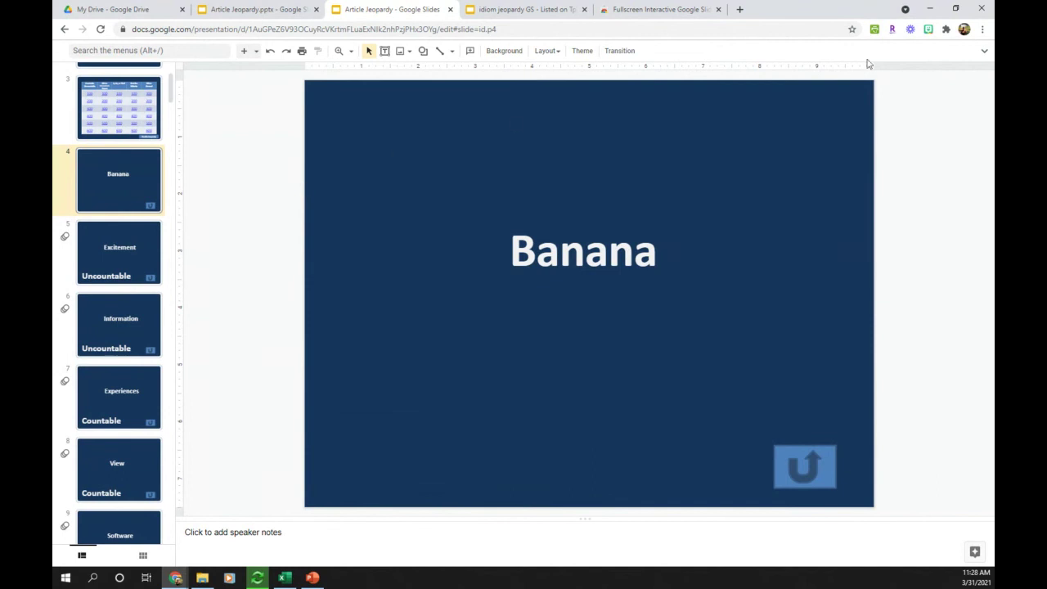
left_click(985, 52)
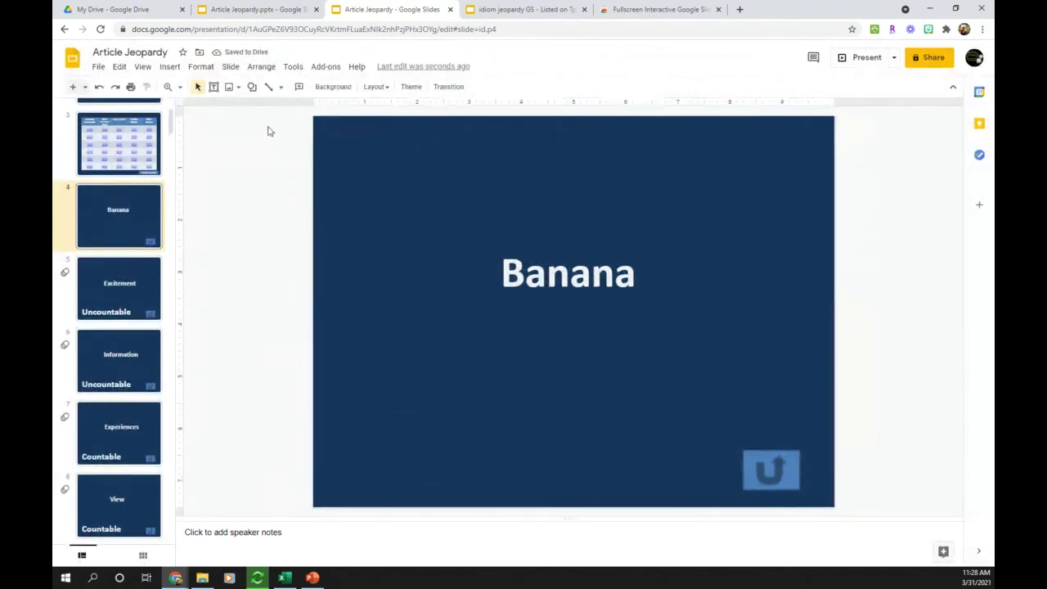
left_click(254, 93)
Draw a light-blue bevelled frame at the bottom-left of the Banana slide.
mouse_move(261, 110)
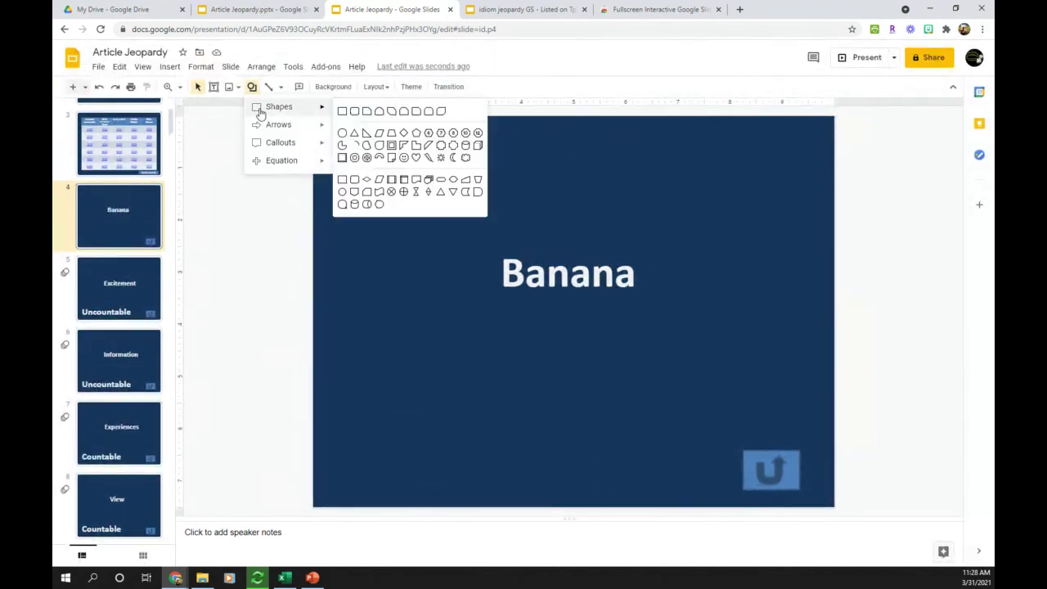
left_click(342, 157)
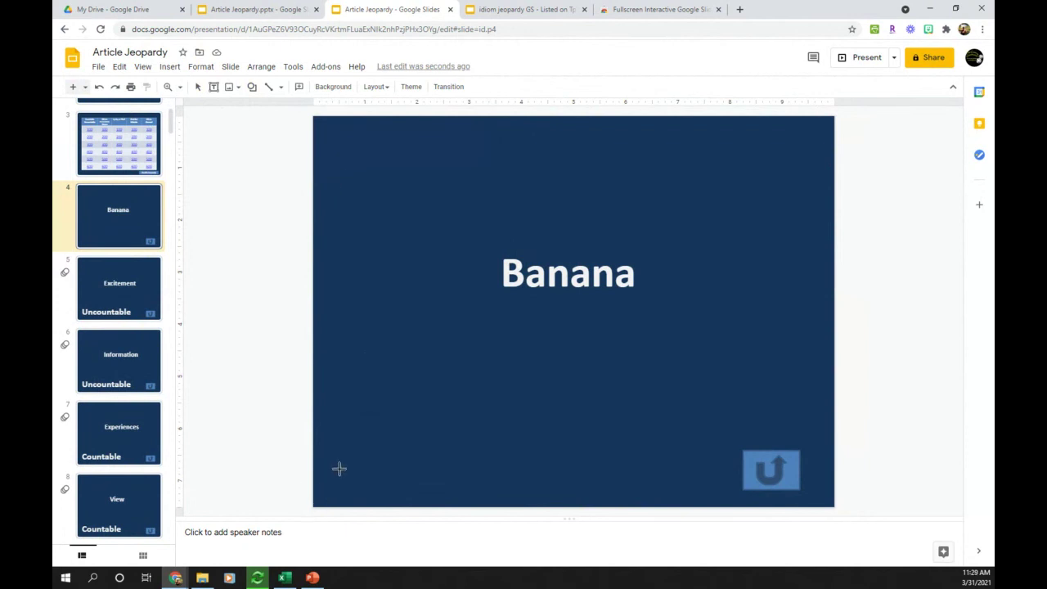
left_click_drag(330, 441, 443, 489)
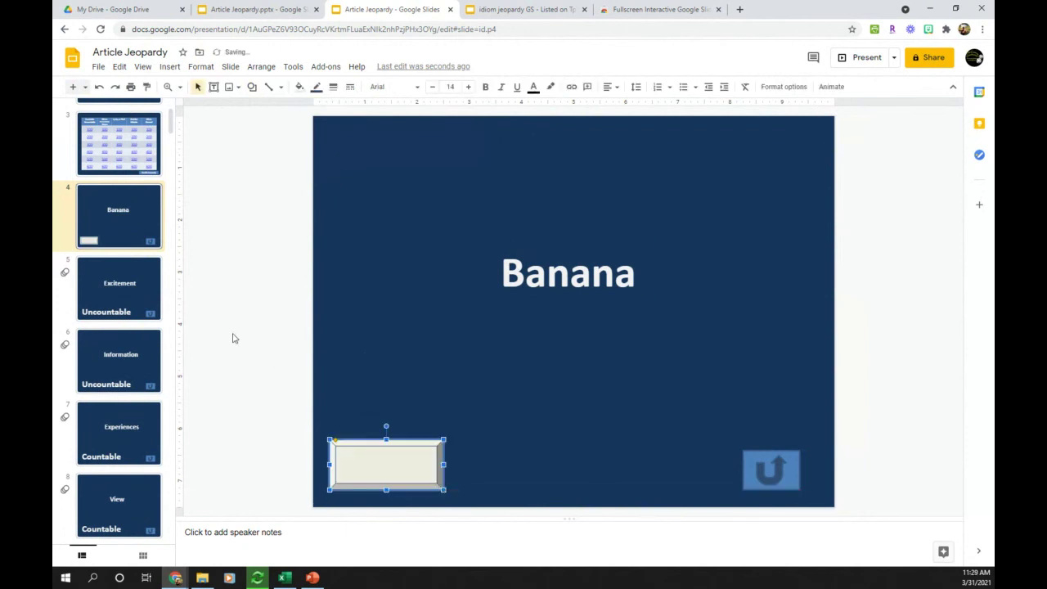
left_click(299, 88)
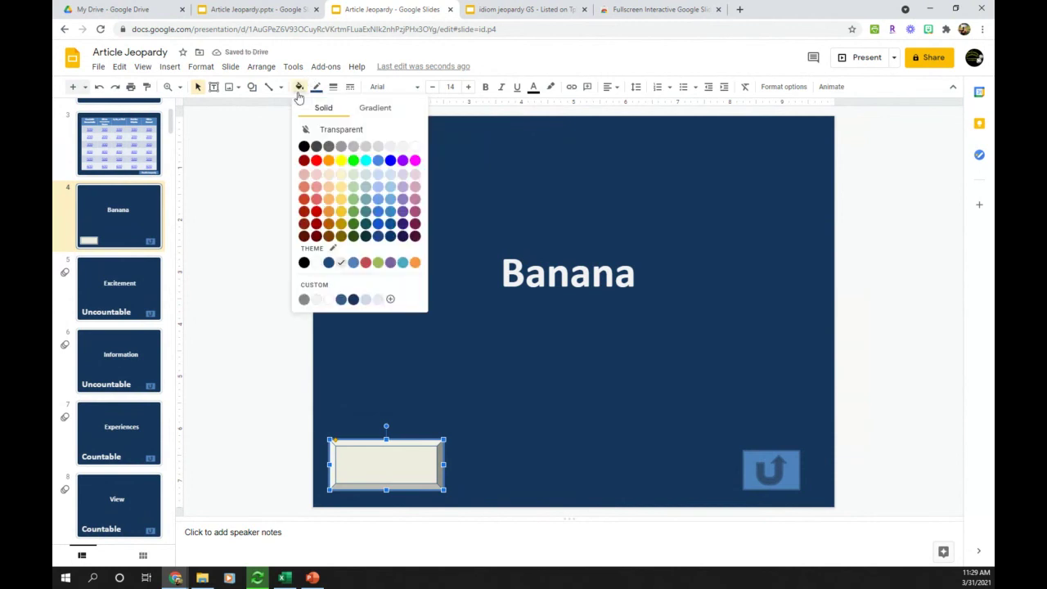
left_click(393, 195)
Label the frame 'Answer' in bold white text at size 24.
left_click(371, 469)
type("Answer")
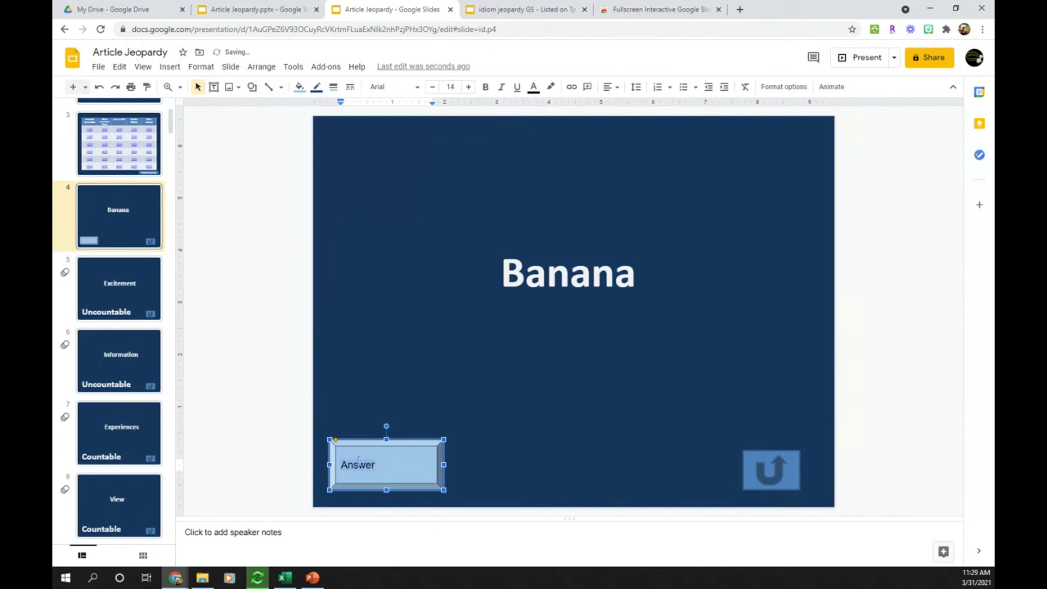
left_click(469, 86)
left_click(469, 87)
left_click(469, 87)
left_click(469, 87)
left_click(469, 87)
left_click(469, 86)
left_click(469, 87)
left_click(469, 87)
left_click(469, 87)
left_click(469, 86)
left_click(486, 87)
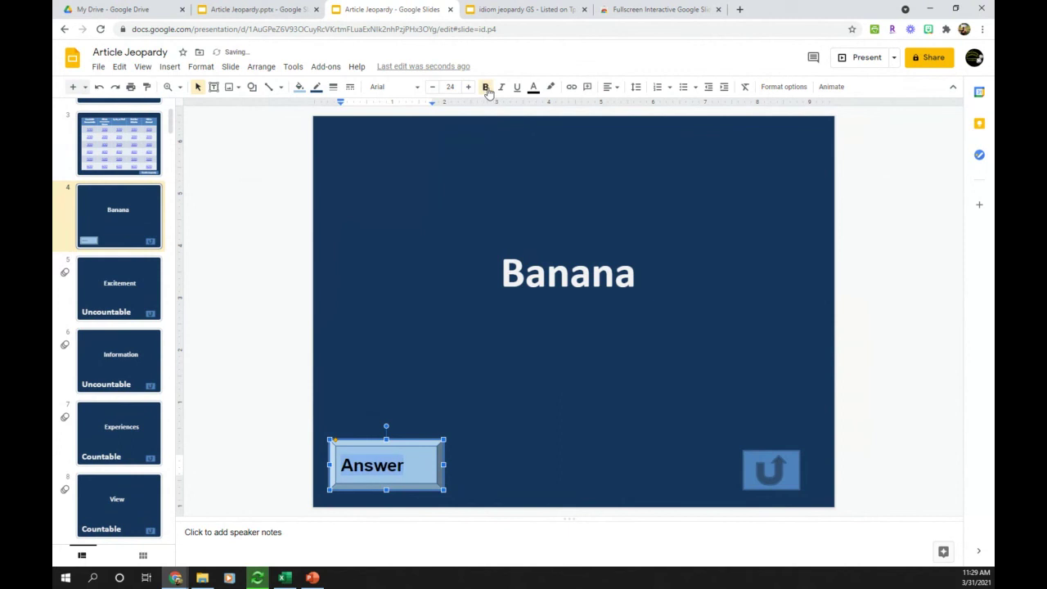
left_click(534, 87)
left_click(651, 109)
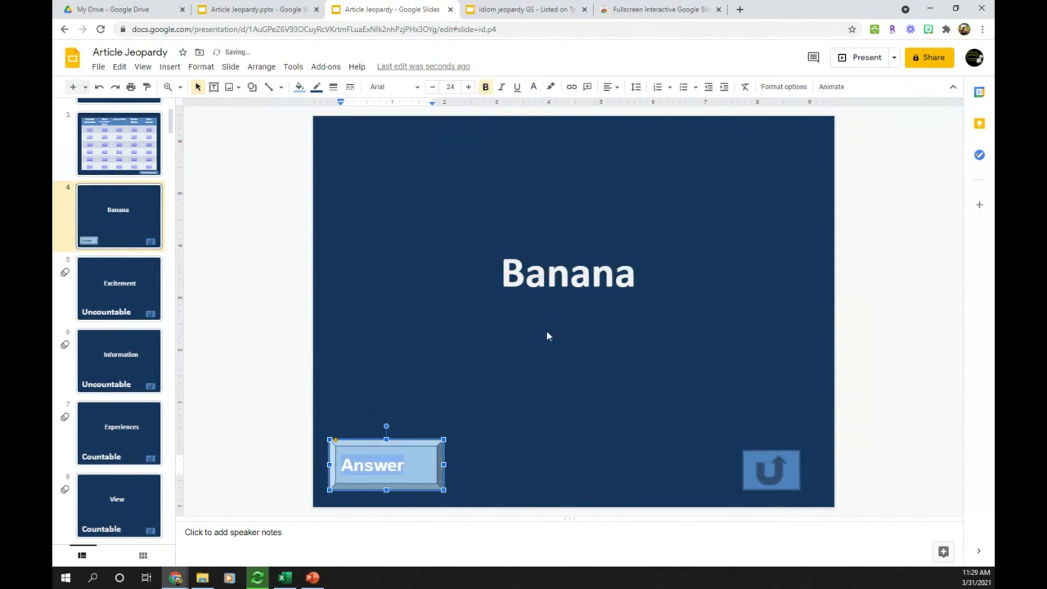
Narrow the Answer box to fit the word and select the finished button.
left_click_drag(444, 465, 421, 465)
left_click(473, 468)
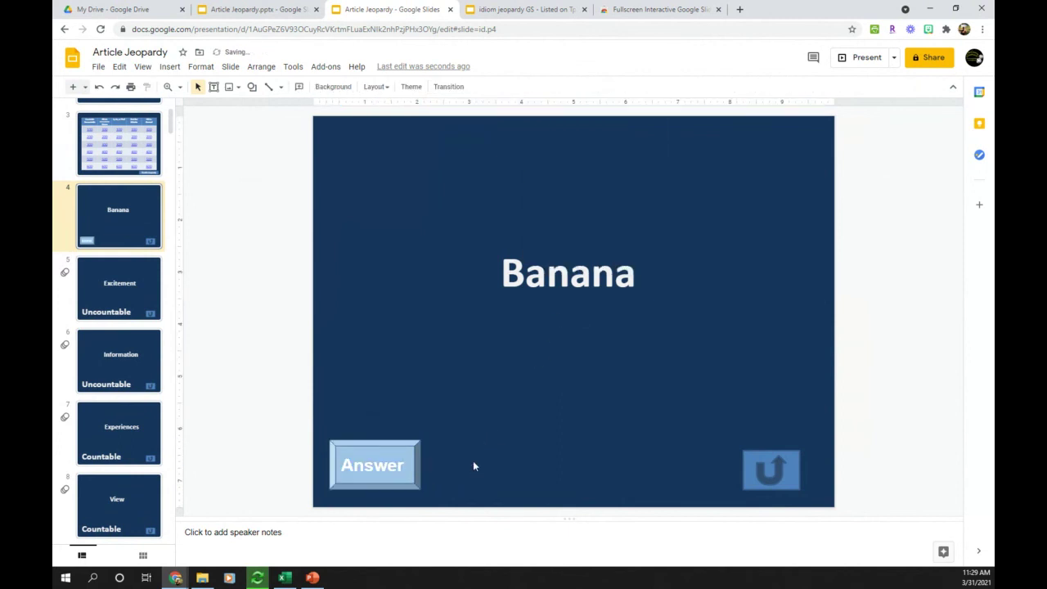
left_click(356, 447)
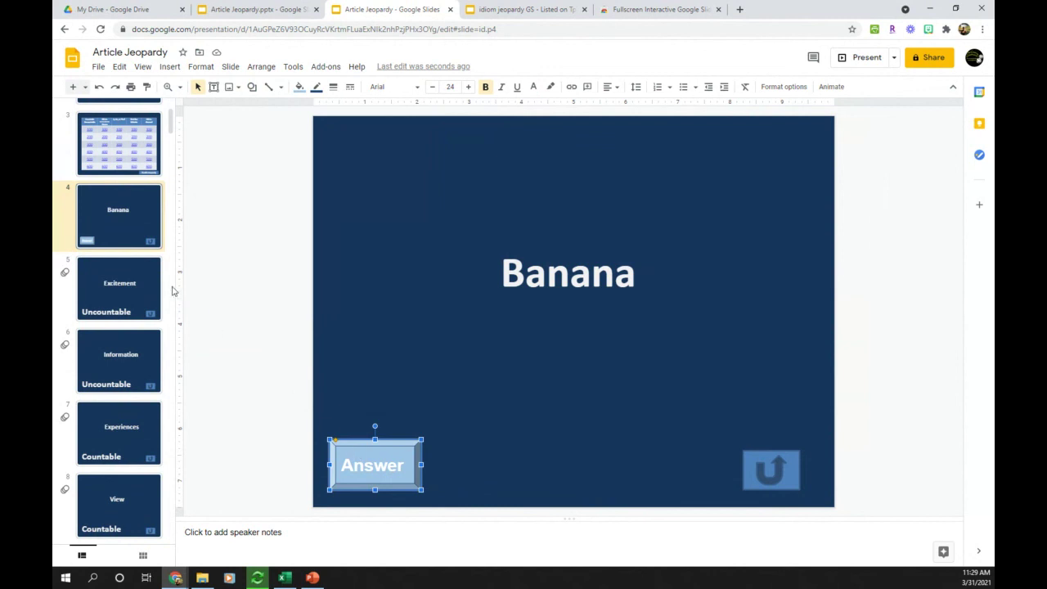
left_click(144, 275)
Replace the Uncountable text on slides 5 (Excitement) and 6 (Information) with the Answer button.
left_click(411, 418)
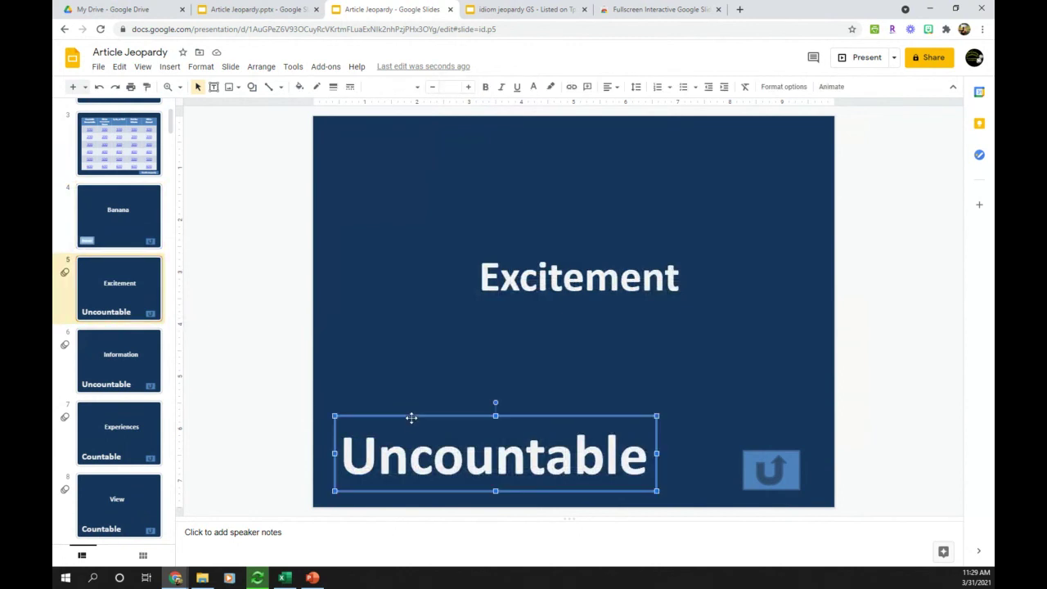
key("Delete")
key("ctrl+v")
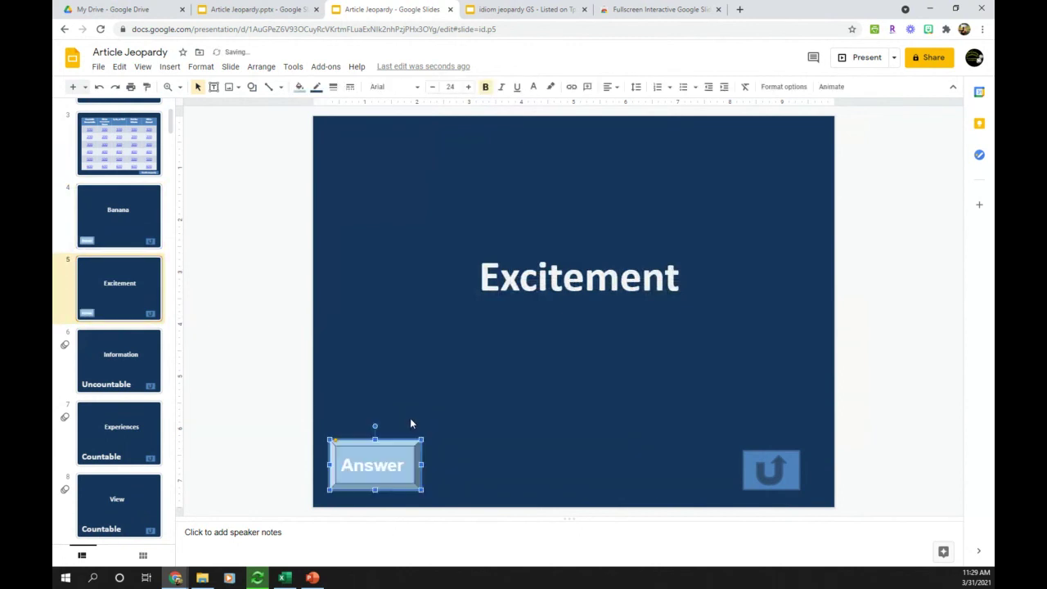
left_click(137, 356)
left_click(377, 418)
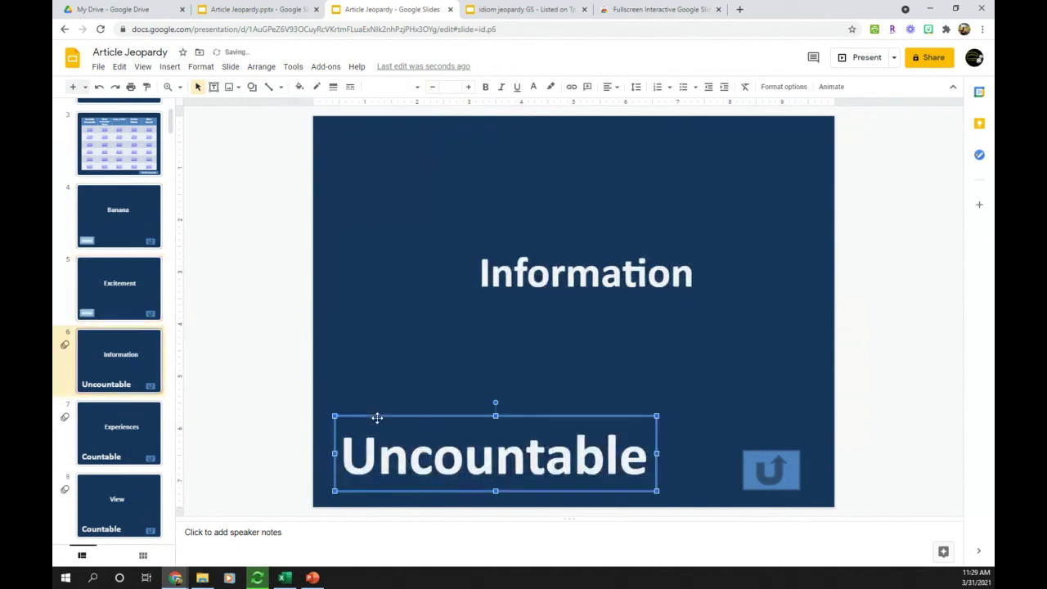
key("Delete")
key("ctrl+v")
Replace the Countable text on slides 7 (Experiences) and 8 (View) with the Answer button.
left_click(100, 420)
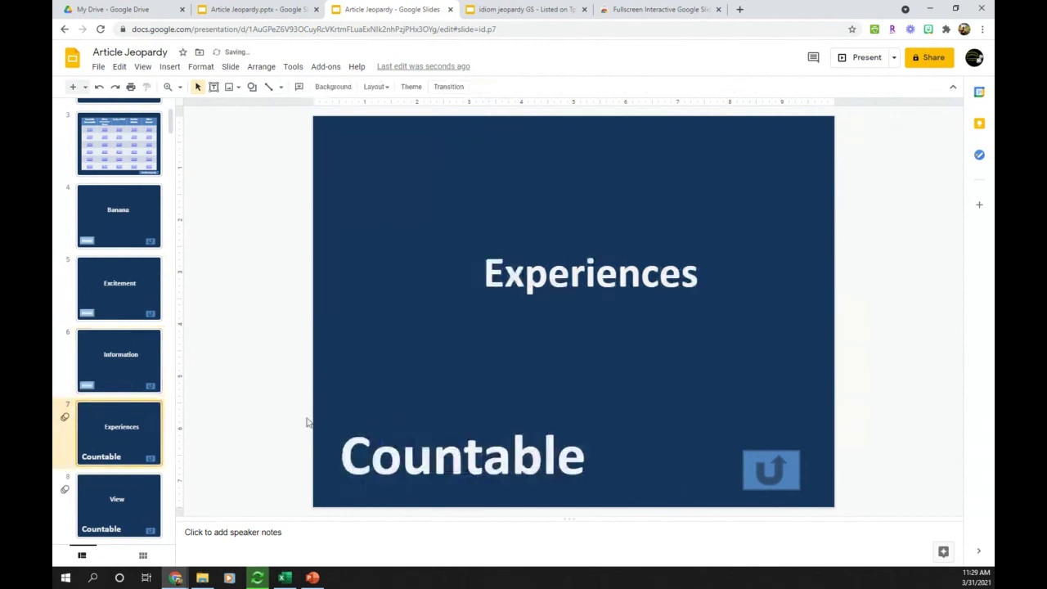
left_click(374, 419)
key("Delete")
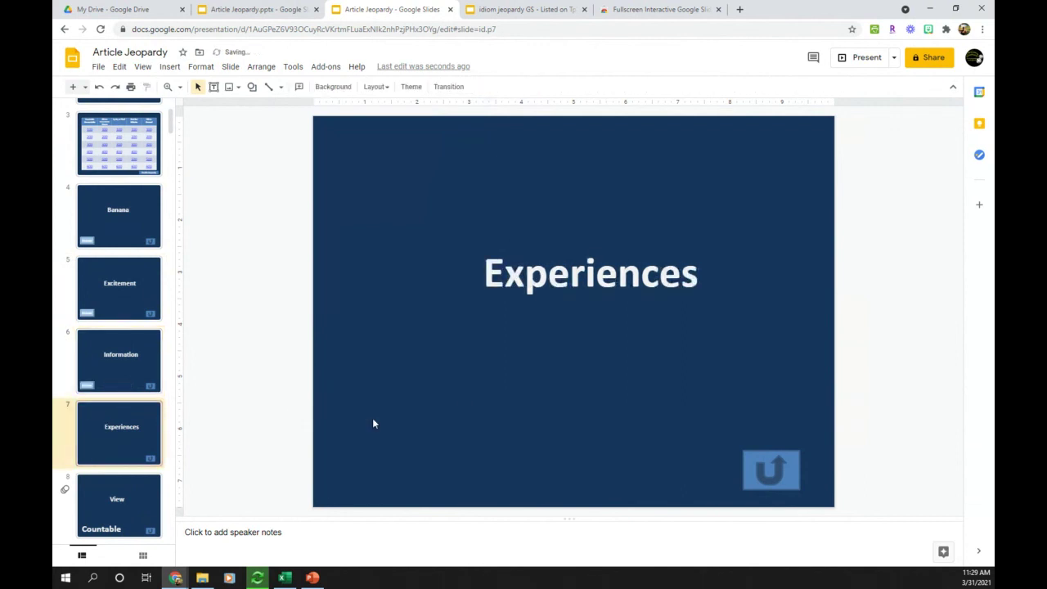
key("ctrl+v")
left_click(91, 487)
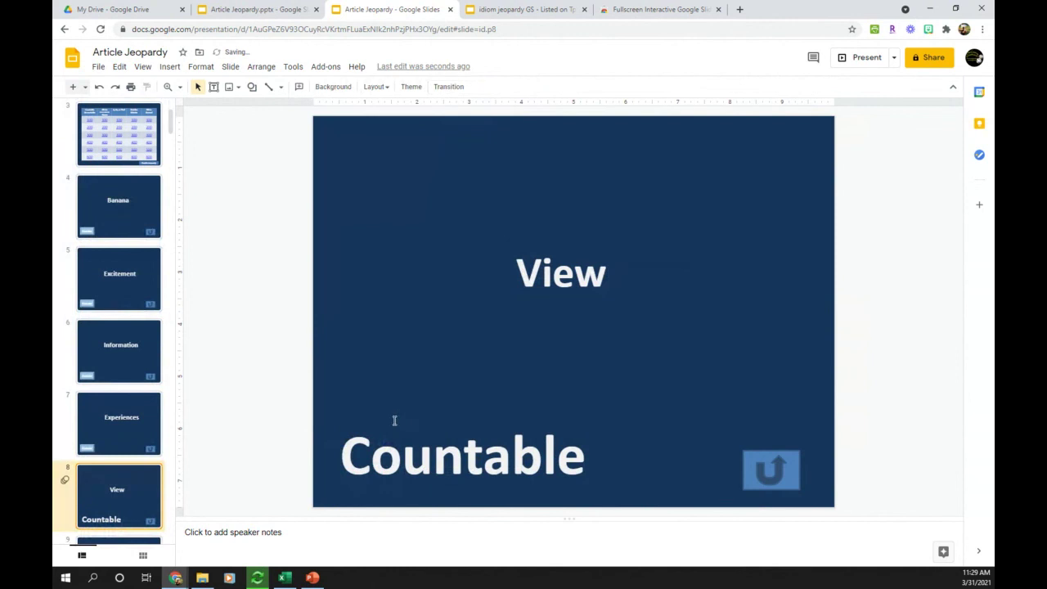
left_click(395, 417)
key("Delete")
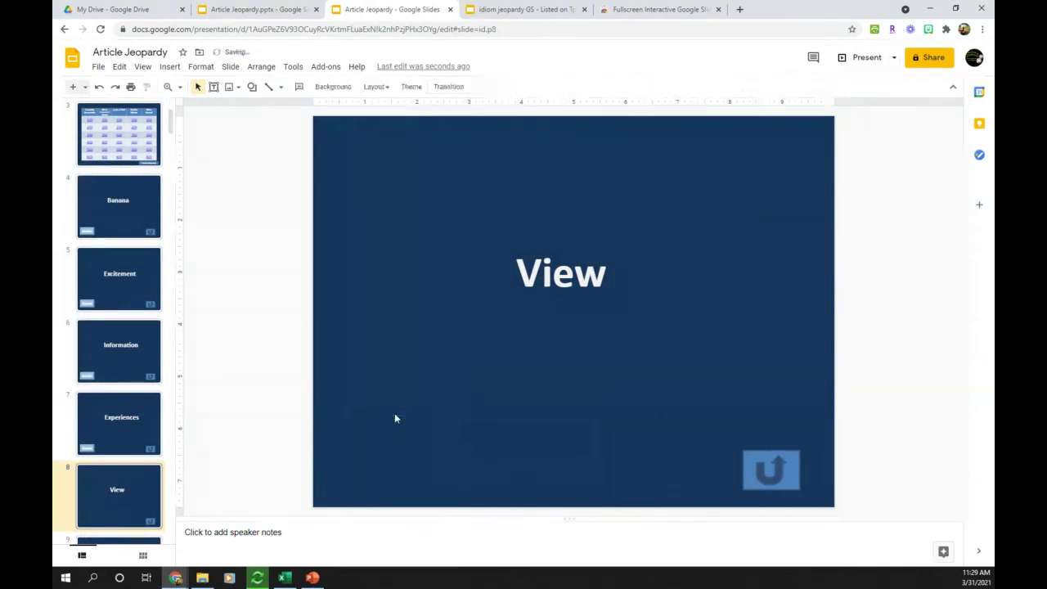
key("ctrl+v")
left_click(275, 332)
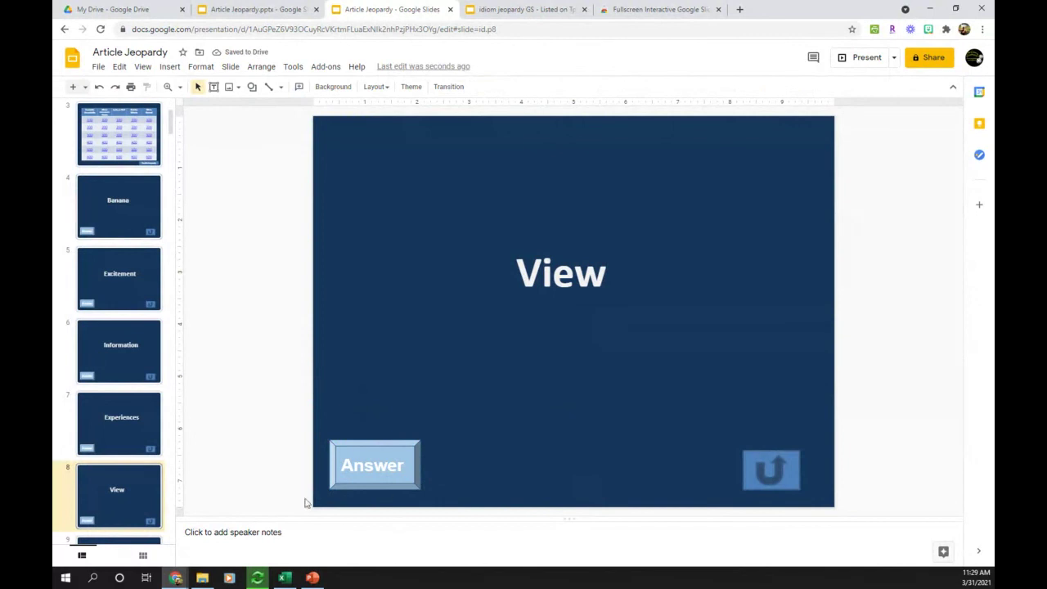
left_click(119, 223)
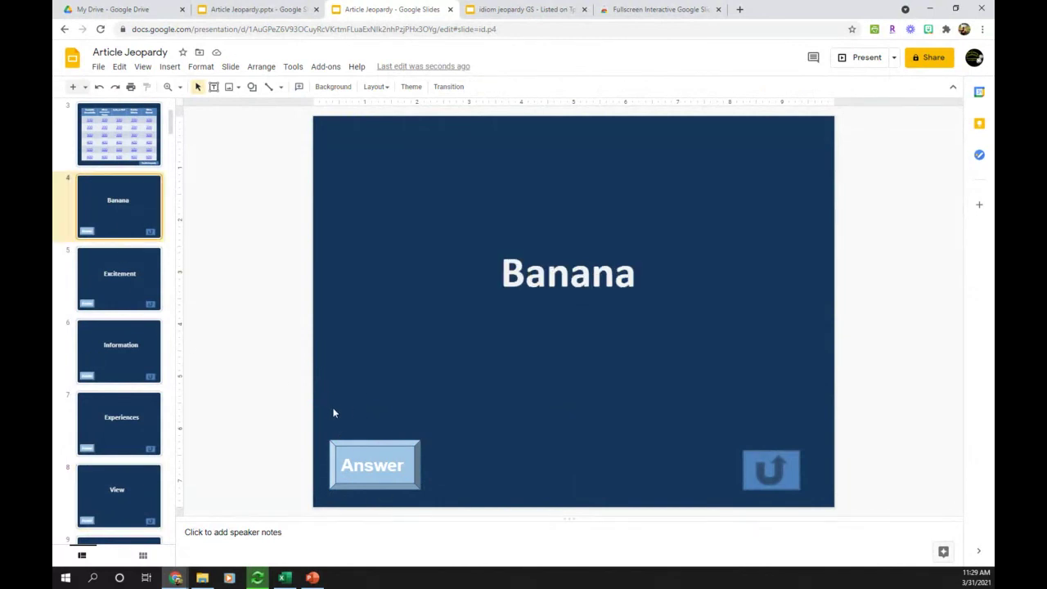
Link the Banana slide's Answer button to Slide 66 in this presentation.
left_click(391, 446)
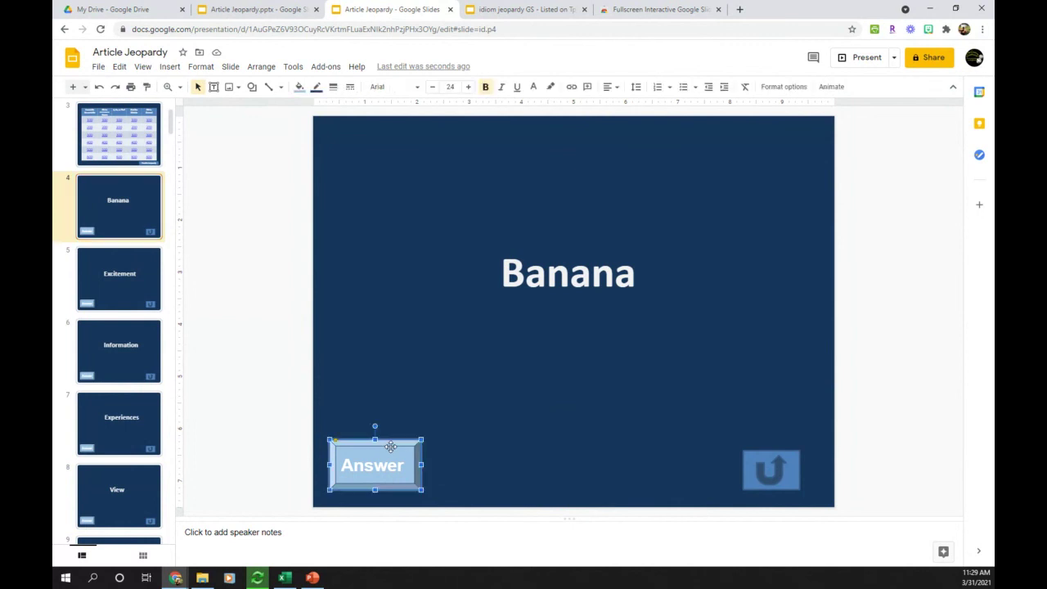
left_click(571, 87)
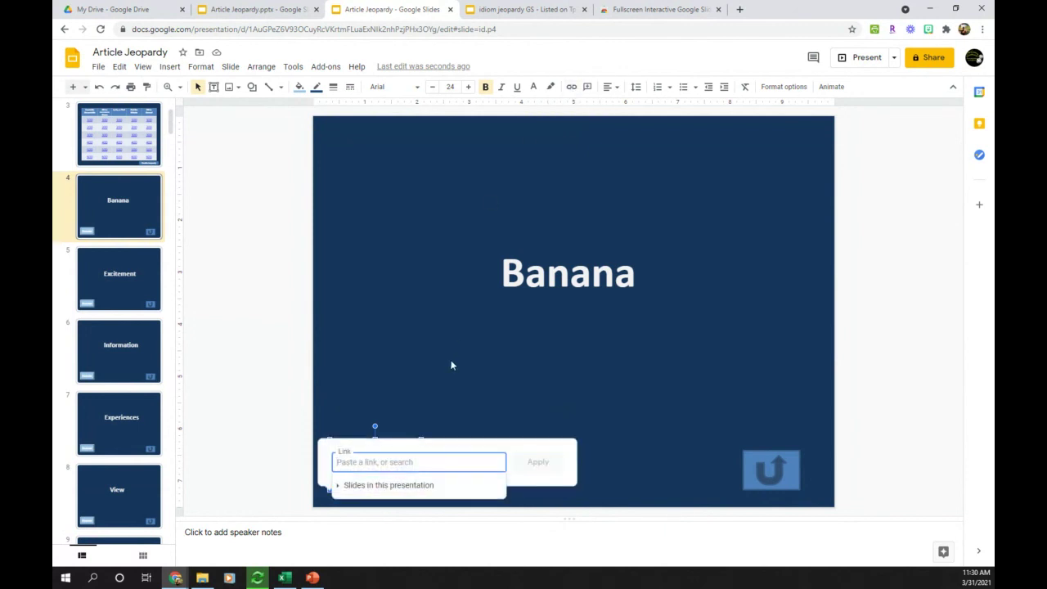
left_click(410, 486)
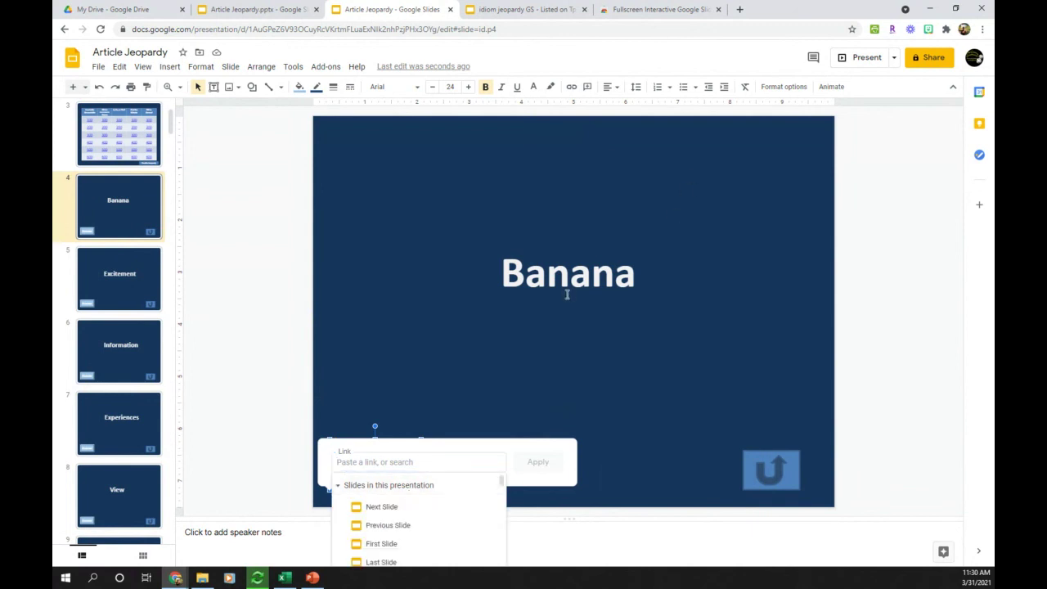
scroll(401, 512, "down", 3)
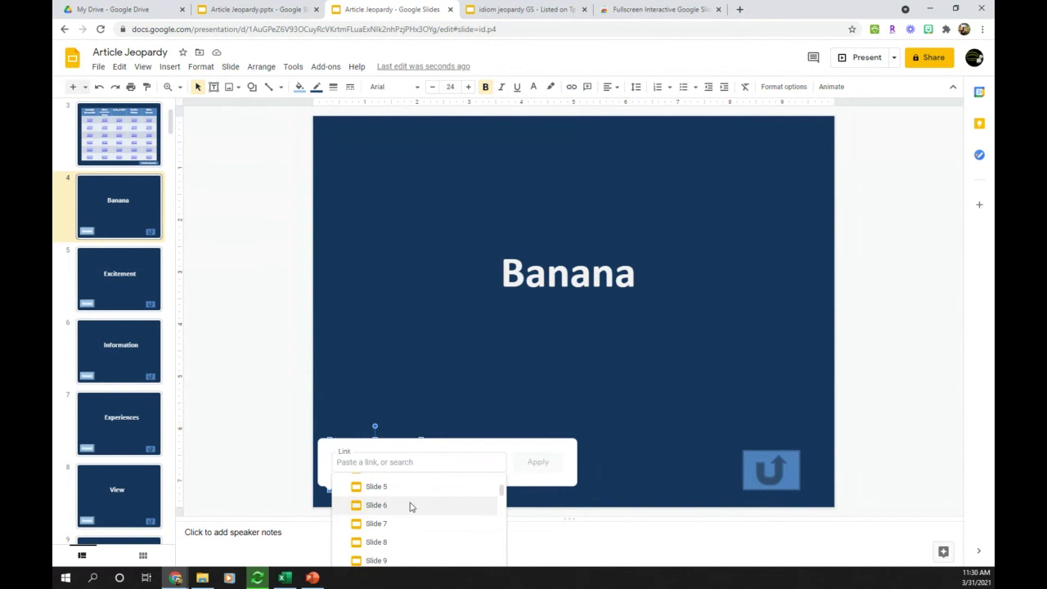
scroll(410, 507, "down", 8)
scroll(410, 511, "down", 6)
scroll(410, 510, "down", 7)
scroll(409, 510, "down", 1)
left_click(390, 551)
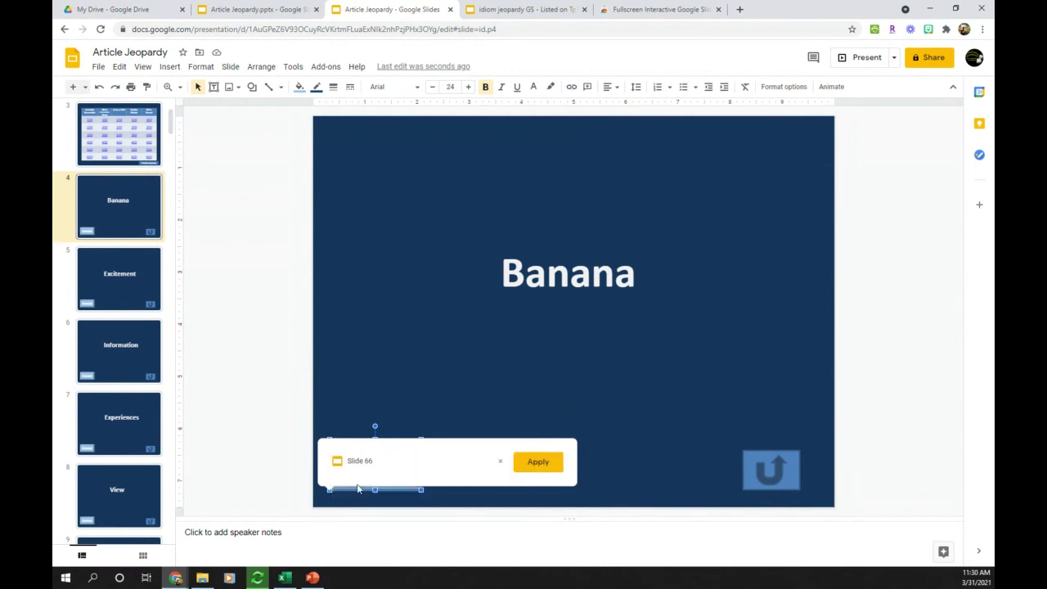
left_click(538, 463)
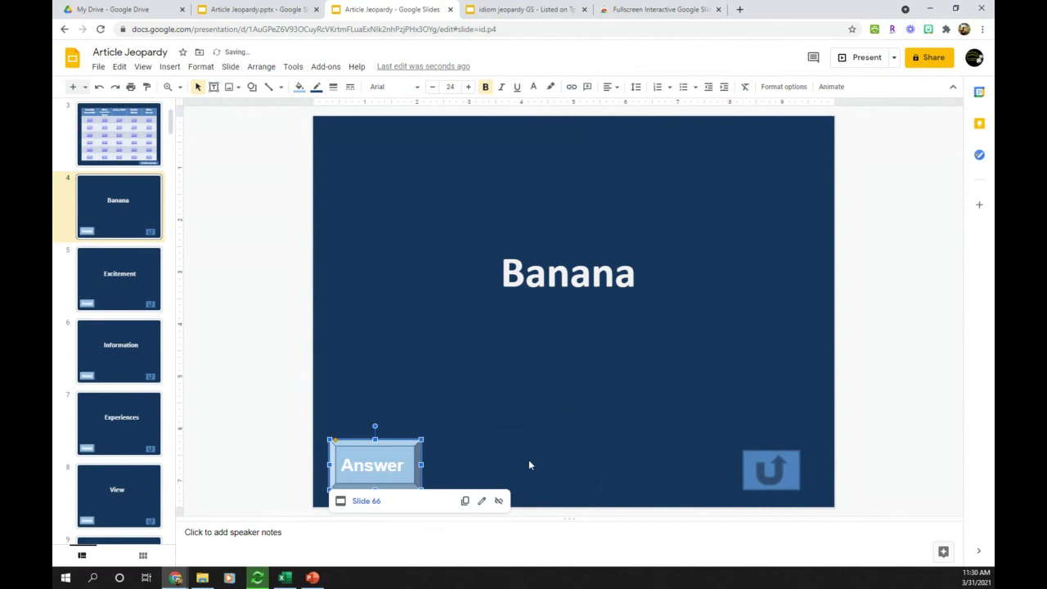
left_click(249, 386)
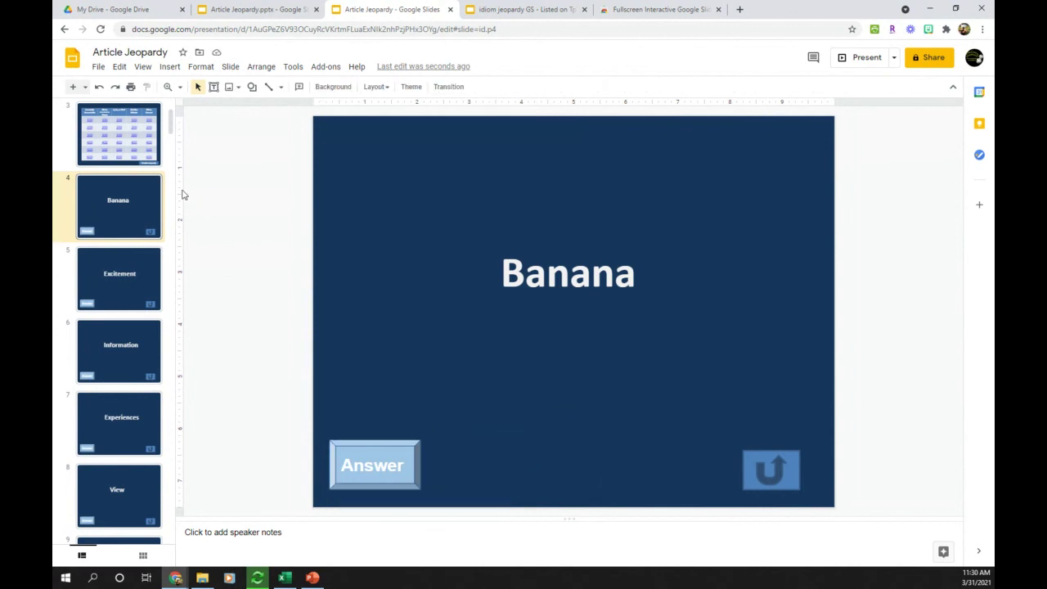
Show the Jeopardy board slide 3 in the Fullscreen Interactive editor.
left_click(143, 156)
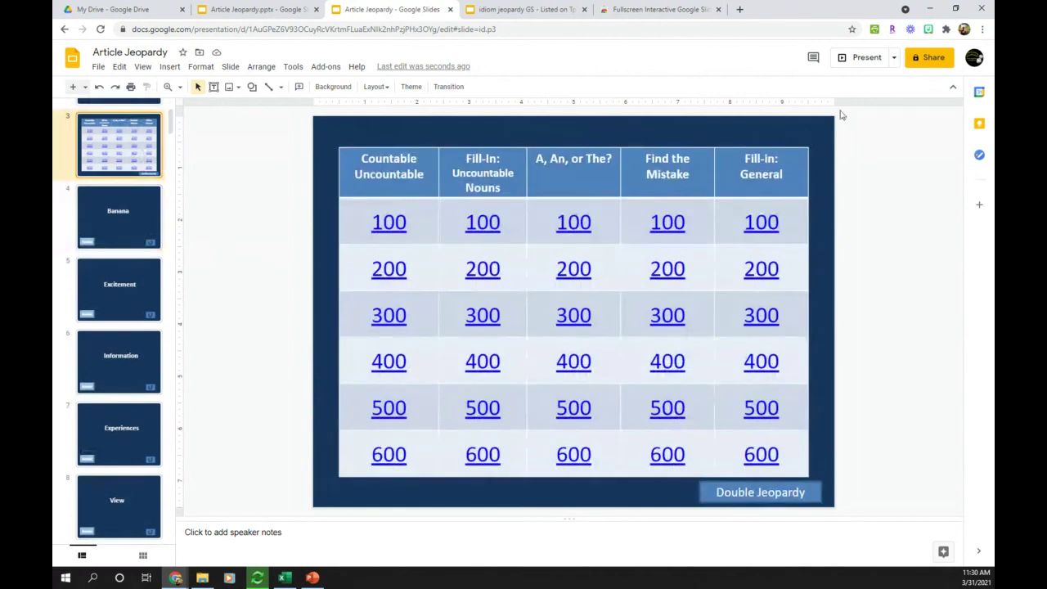
left_click(946, 29)
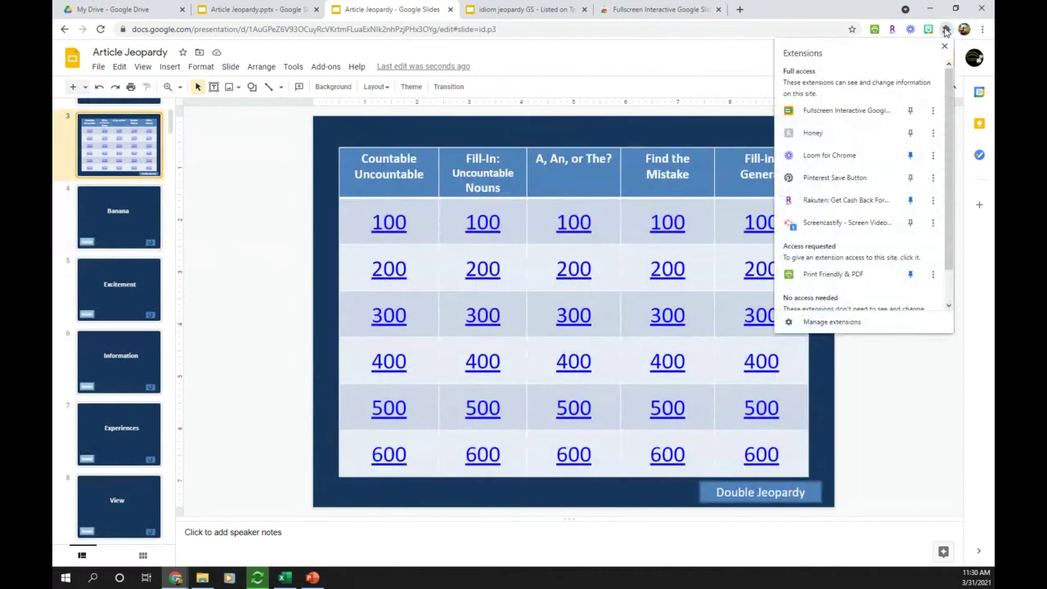
left_click(847, 110)
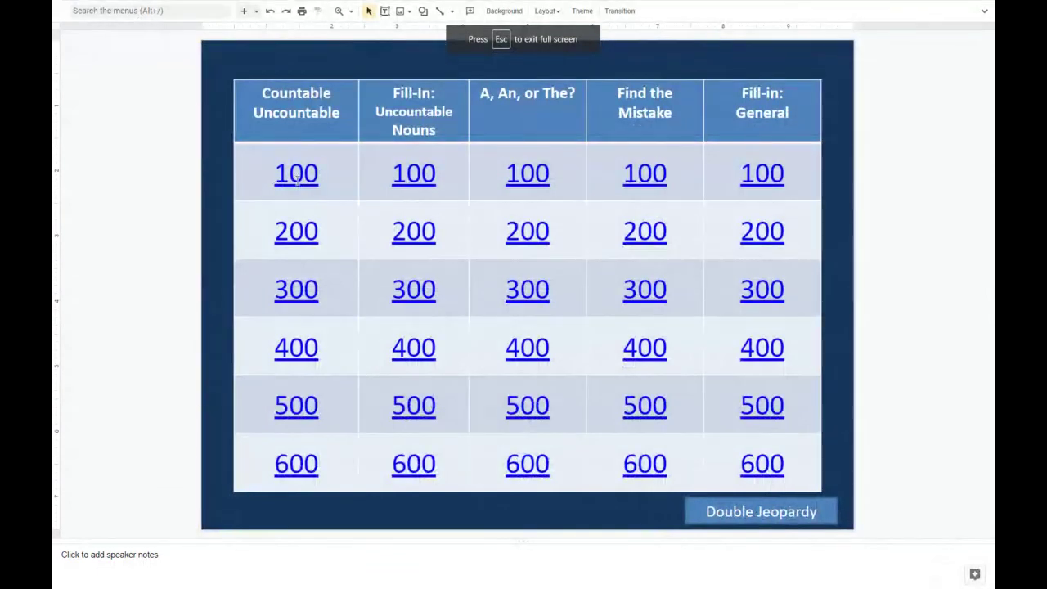
Follow the board's first 100 link to Banana, then its Answer link to slide 66.
left_click(299, 175)
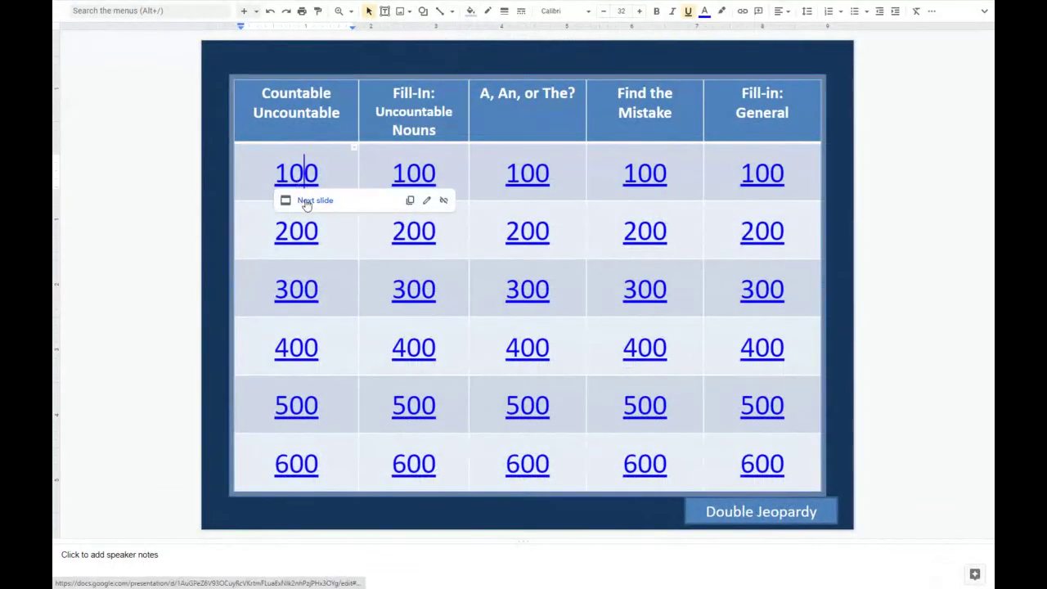
left_click(307, 202)
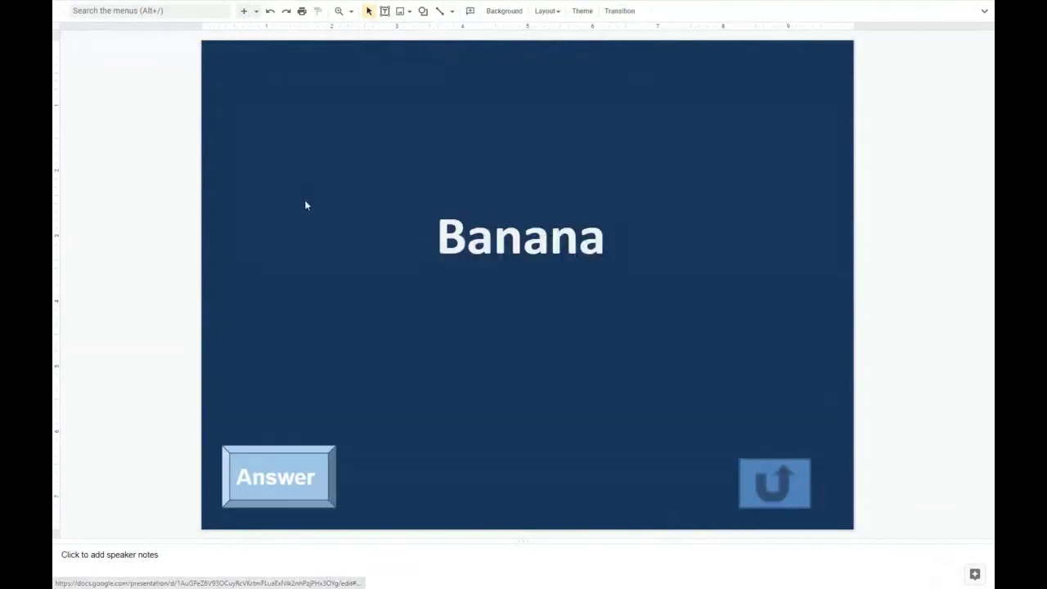
left_click(302, 459)
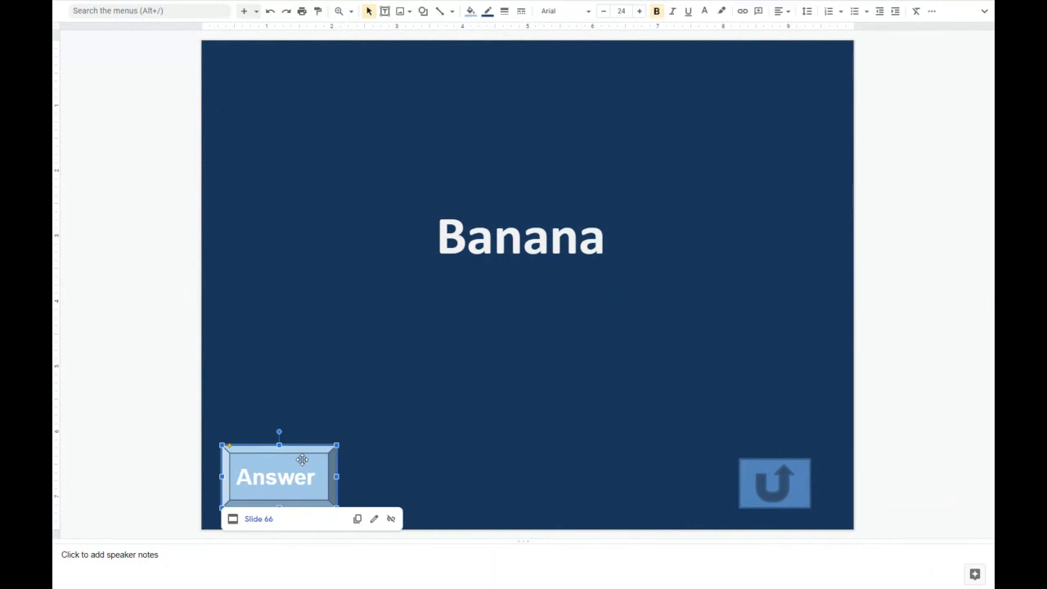
left_click(266, 523)
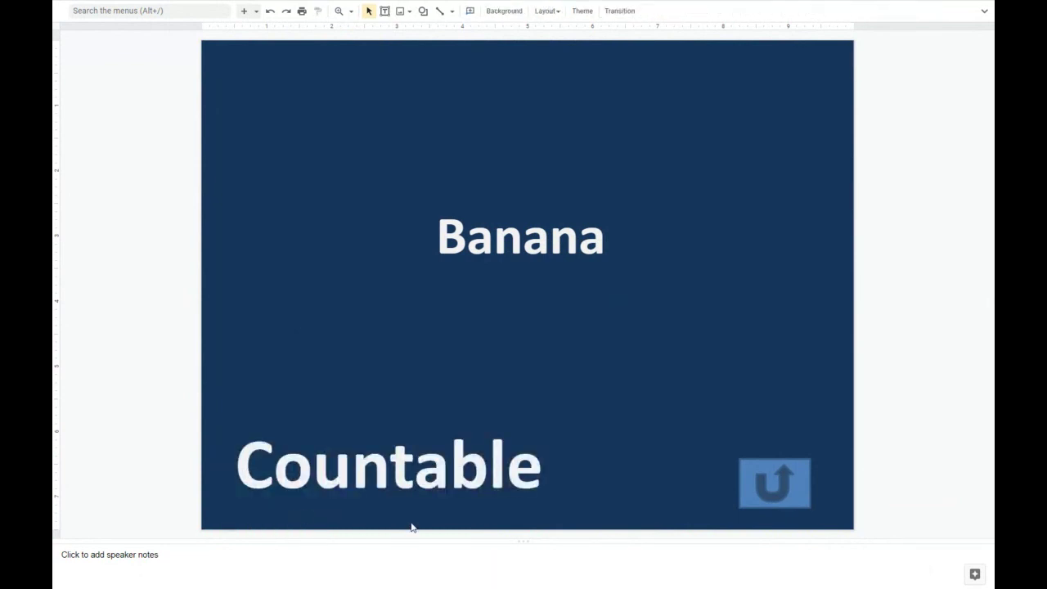
Follow slide 66's return-arrow link, exit fullscreen and reload the presentation.
left_click(757, 465)
left_click(774, 520)
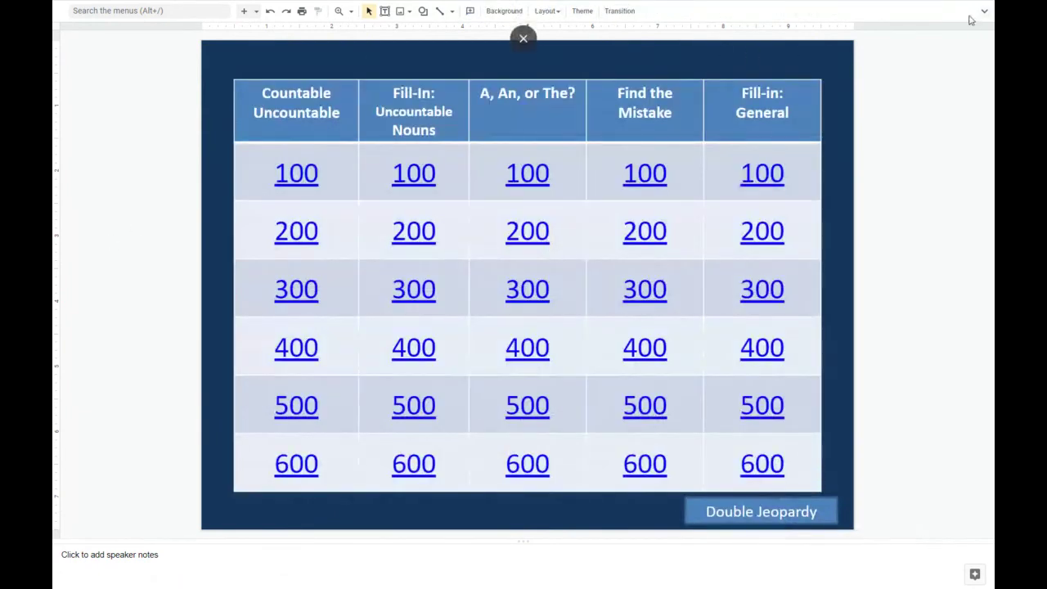
left_click(524, 38)
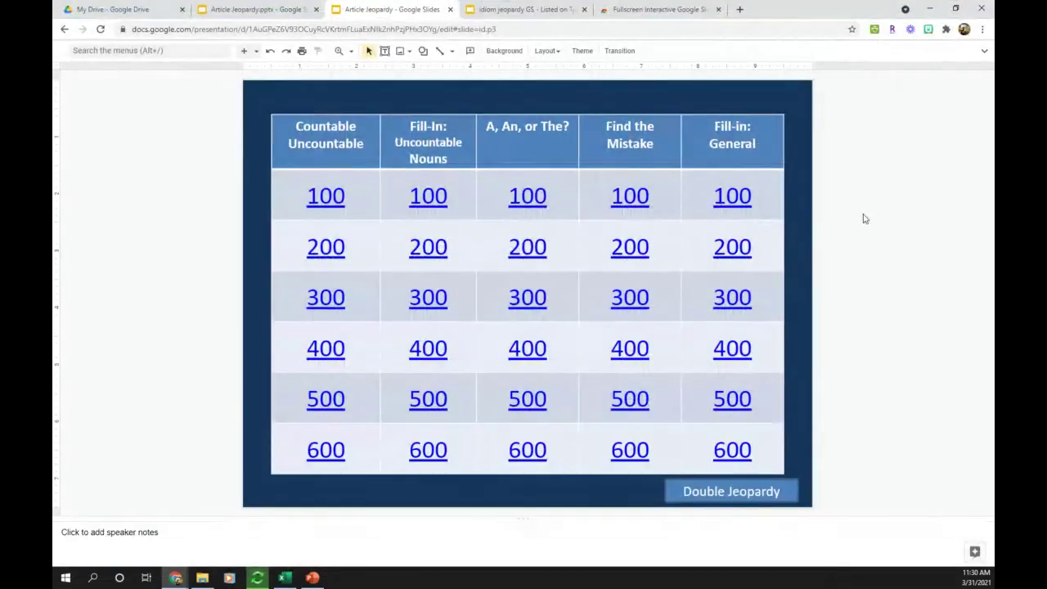
left_click(101, 30)
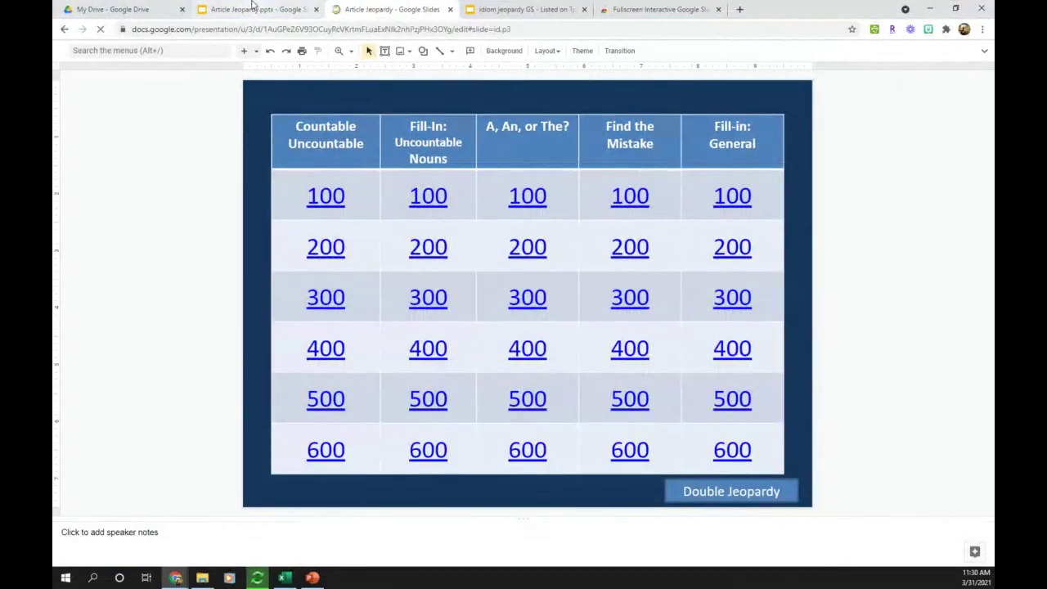